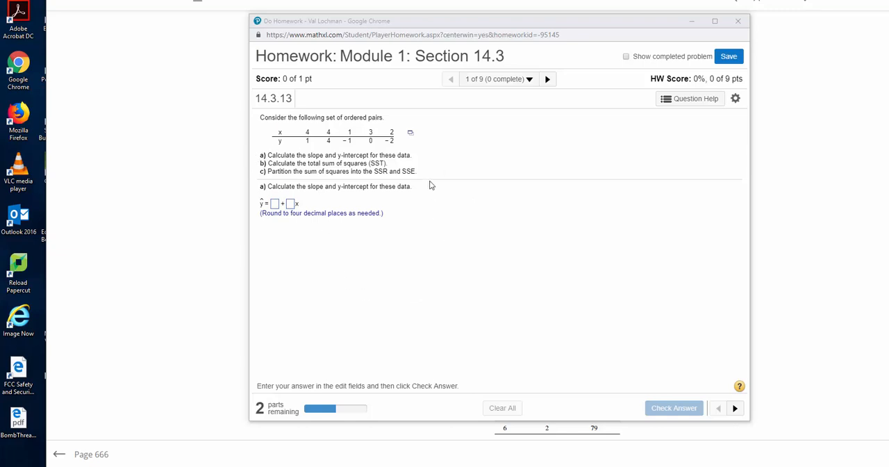
# Check the homework's ordered pairs against the Excel data workbook, ending in the workbook.
pyautogui.click(411, 135)
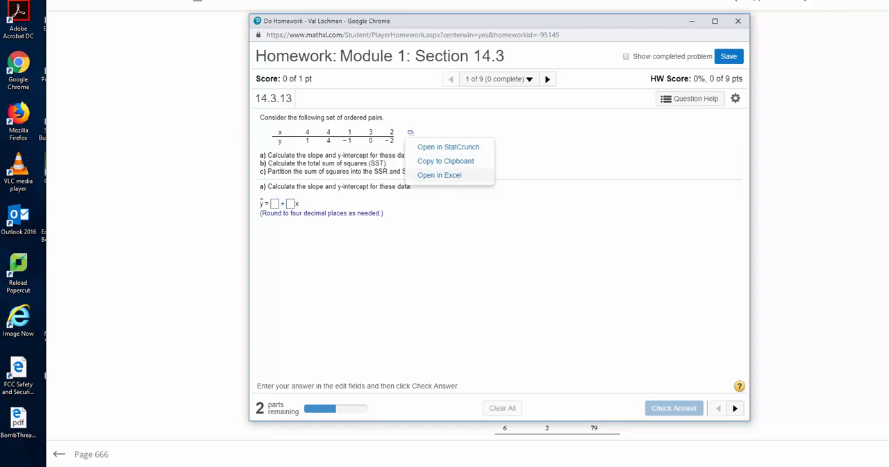
pyautogui.click(359, 466)
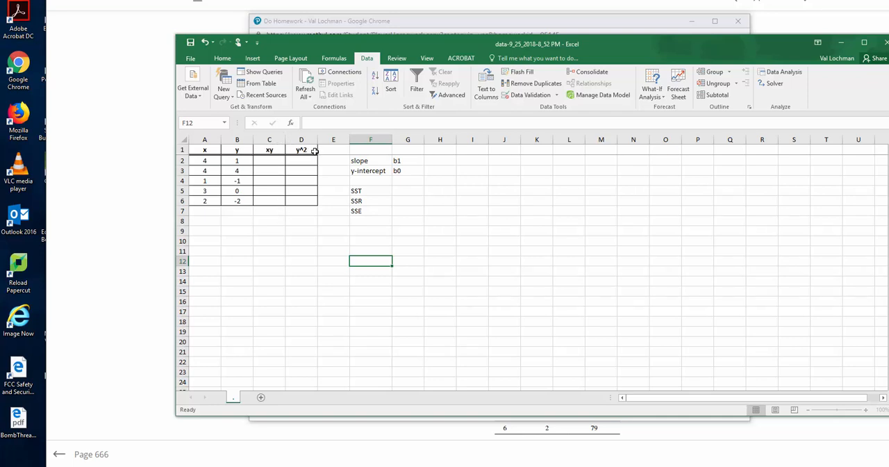
pyautogui.click(588, 380)
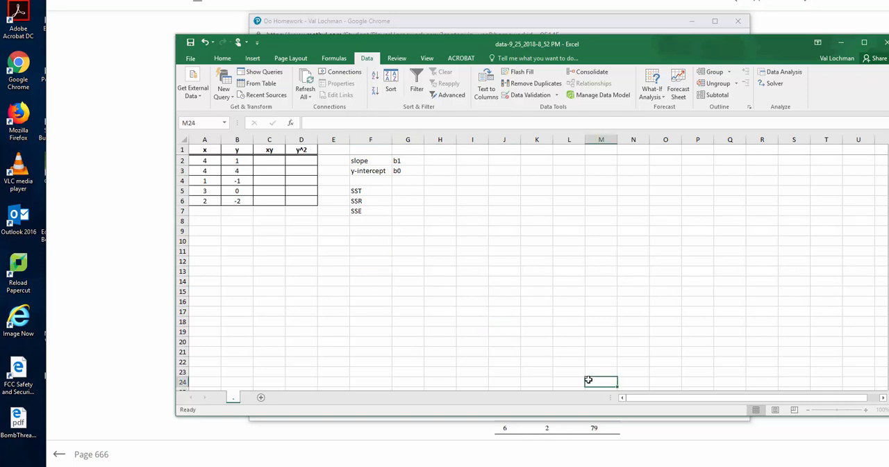
pyautogui.press('super+Down')
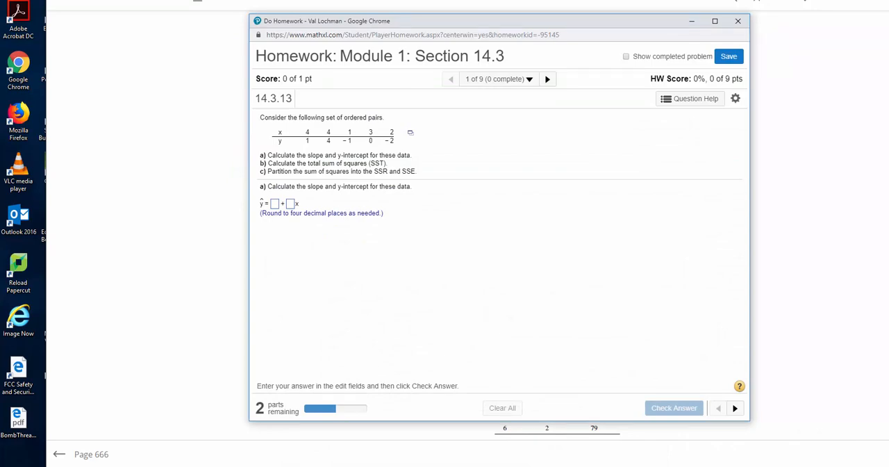
pyautogui.hotkey('alt', 'Tab')
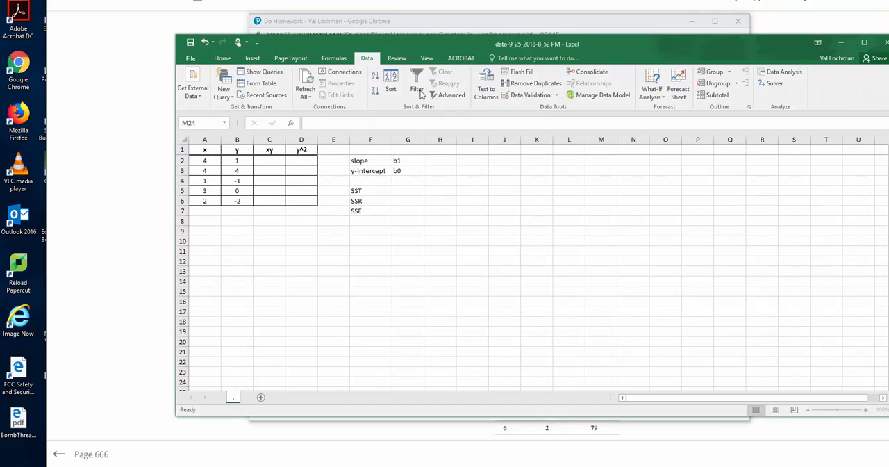
# Set up a Regression data analysis with B2:B6 as the input Y range and A2:A6 as the input X range.
pyautogui.click(783, 72)
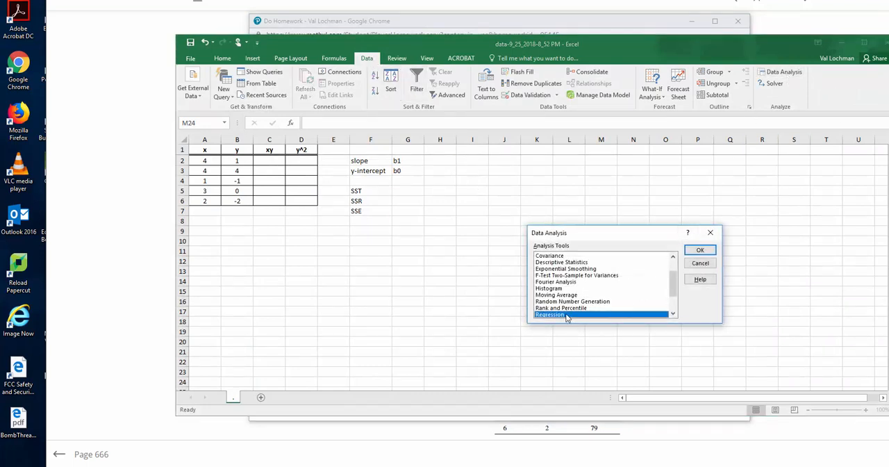
pyautogui.click(699, 250)
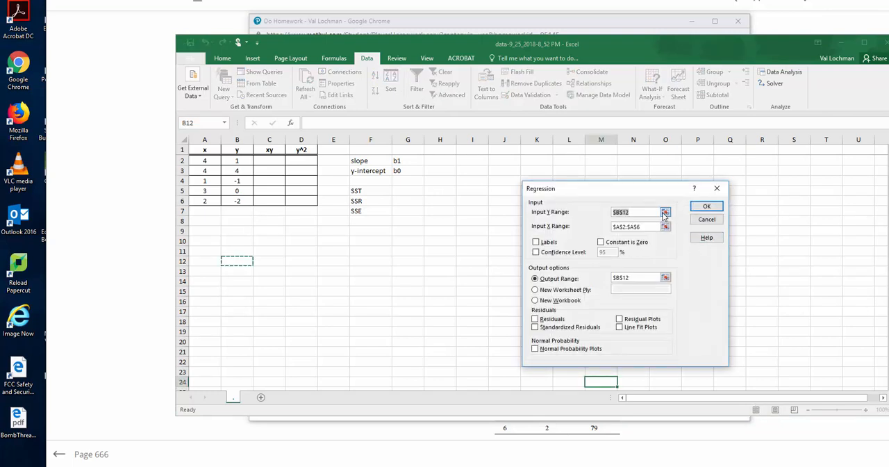
pyautogui.click(665, 212)
pyautogui.moveTo(248, 159); pyautogui.dragTo(243, 199)
pyautogui.press('Return')
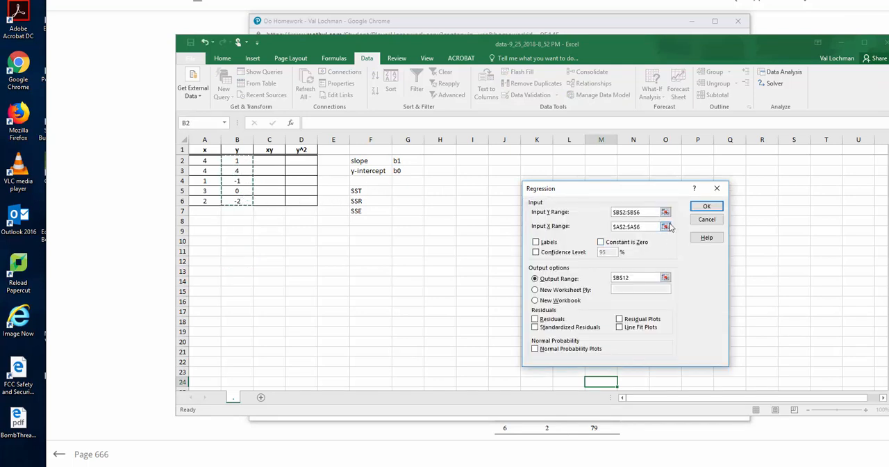
pyautogui.click(665, 226)
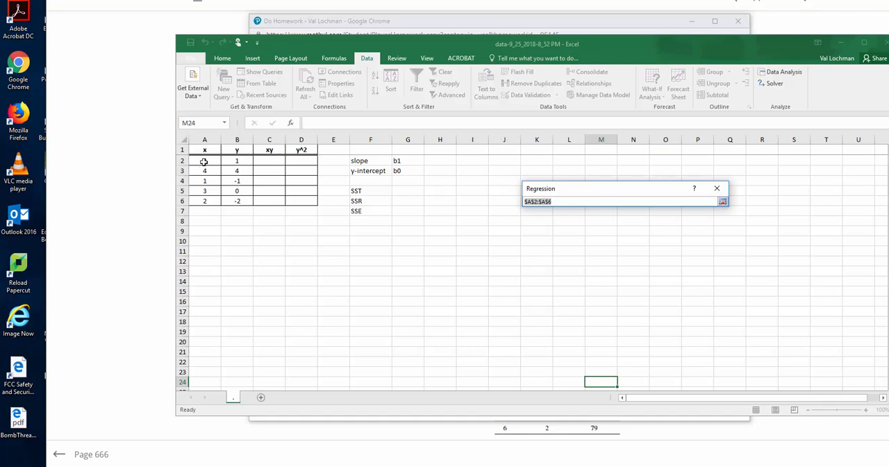
pyautogui.moveTo(202, 162); pyautogui.dragTo(210, 204)
pyautogui.press('Return')
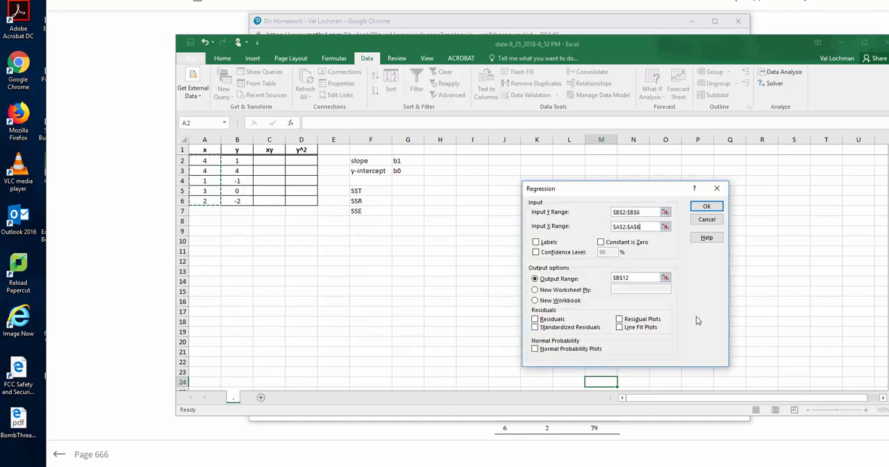
# Set the regression output range to cell B10 and run the analysis.
pyautogui.click(665, 277)
pyautogui.click(237, 241)
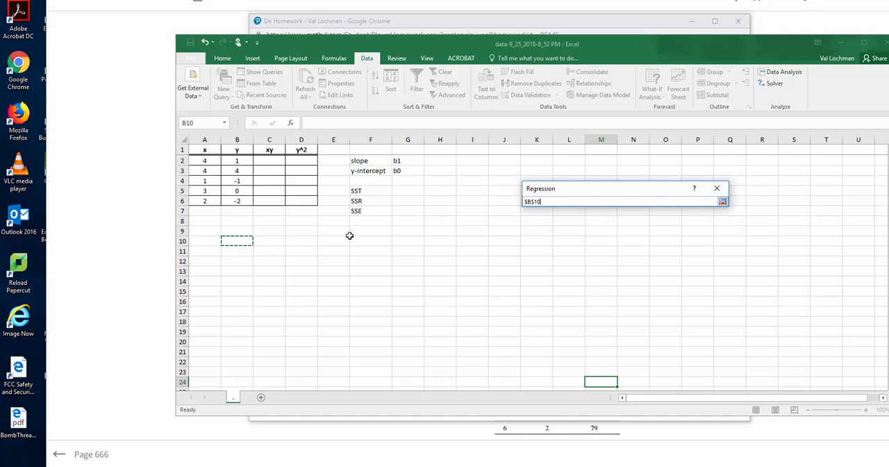
pyautogui.click(722, 201)
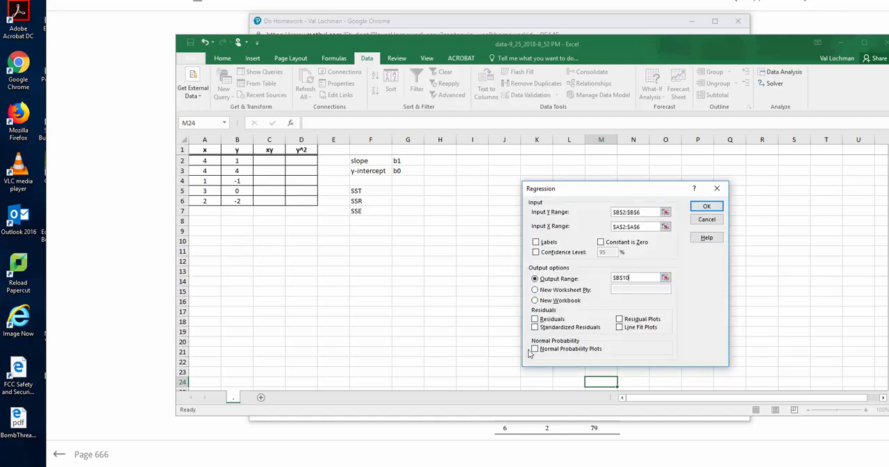
pyautogui.click(707, 207)
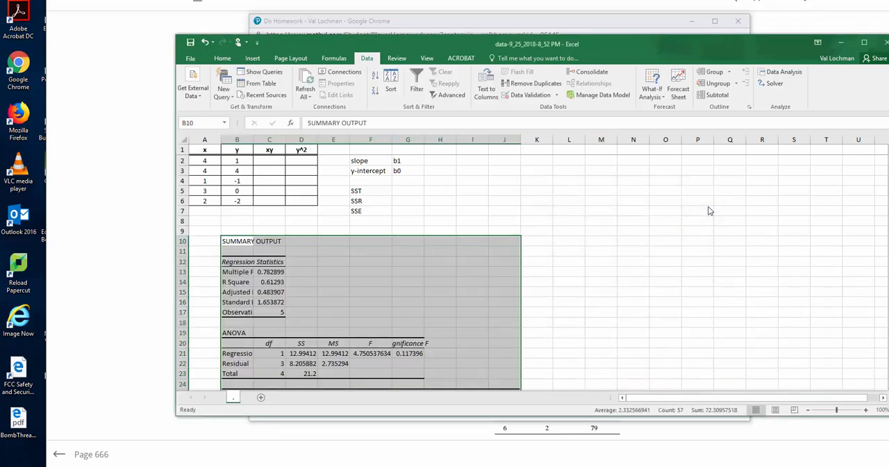
# Check the homework's rounding instruction, and enter the regression's y-intercept as =-3.4706 beside b0 in cell H3.
pyautogui.moveTo(888, 203); pyautogui.dragTo(888, 223)
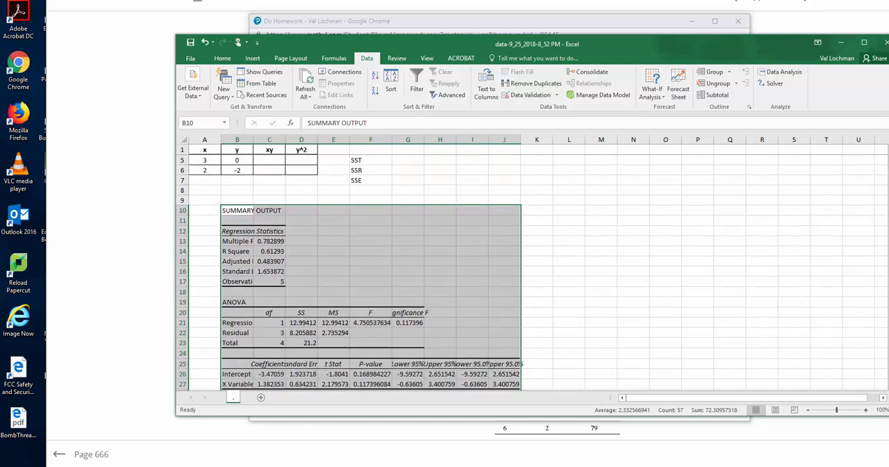
pyautogui.click(270, 375)
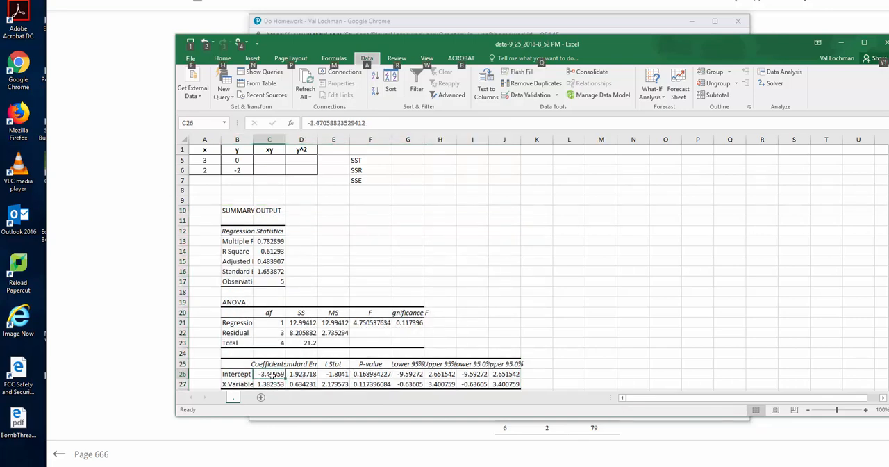
pyautogui.hotkey('alt', 'Tab')
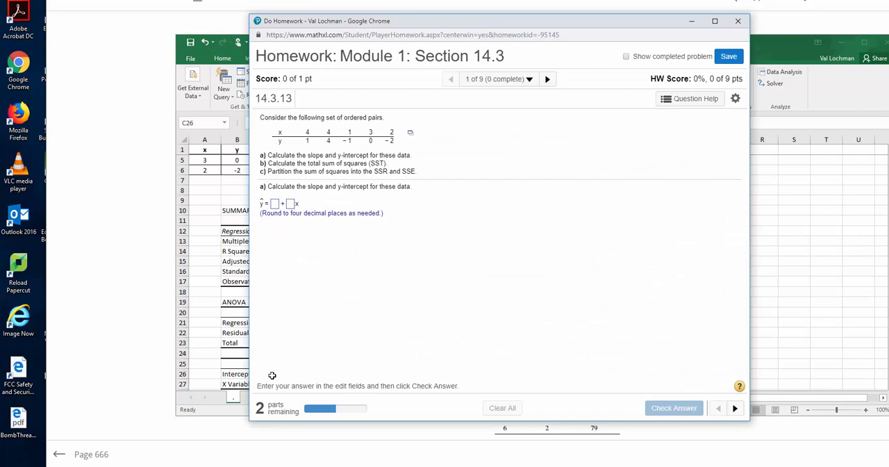
pyautogui.hotkey('alt', 'Tab')
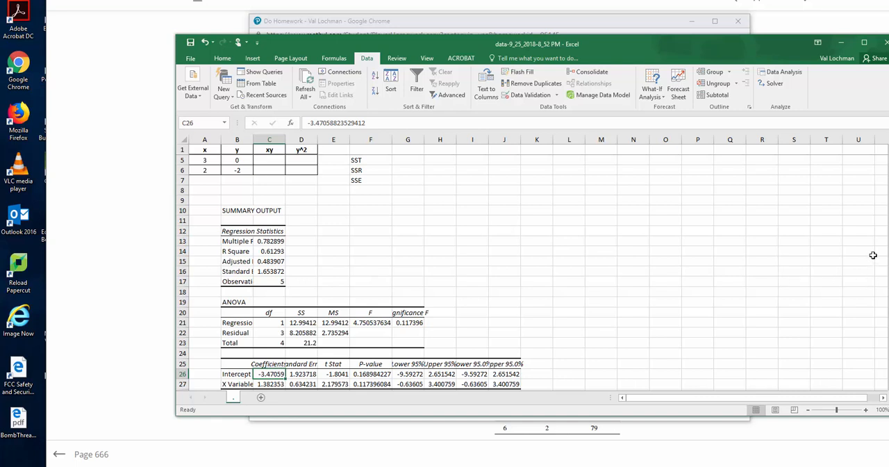
pyautogui.moveTo(888, 253); pyautogui.dragTo(888, 236)
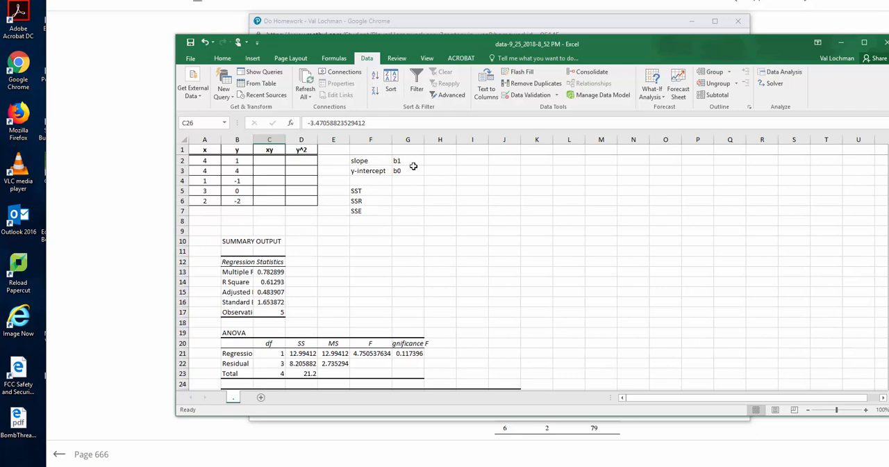
pyautogui.click(446, 171)
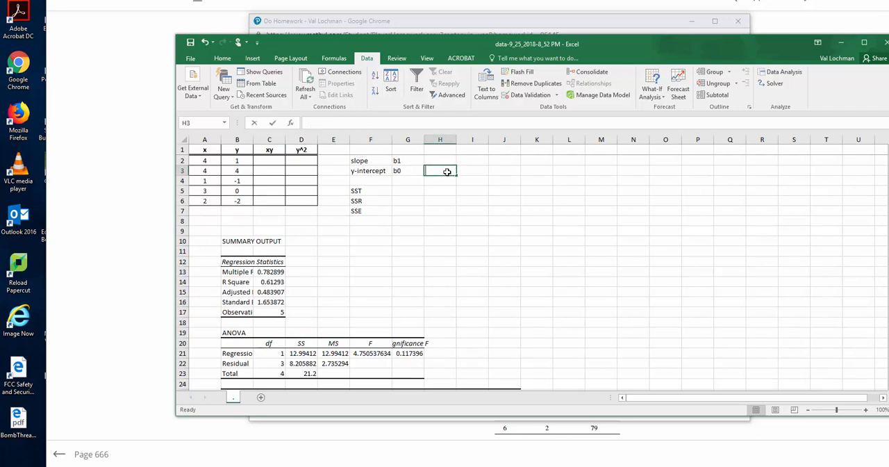
pyautogui.write('=-3.4706')
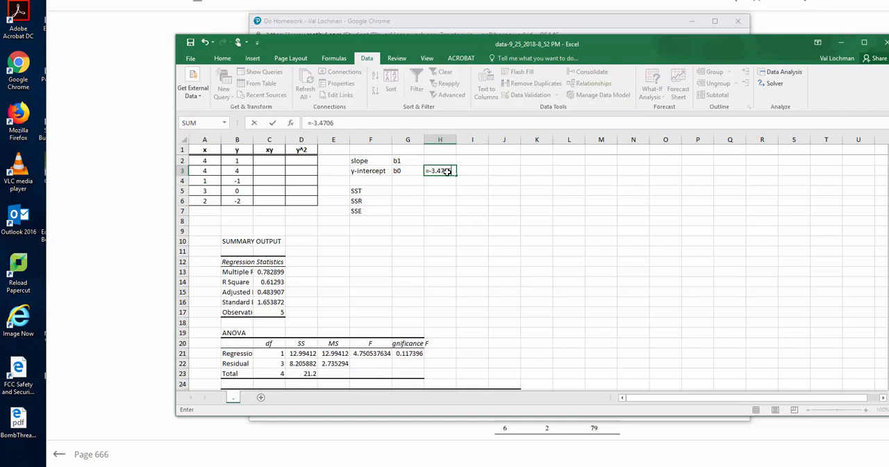
pyautogui.press('Return')
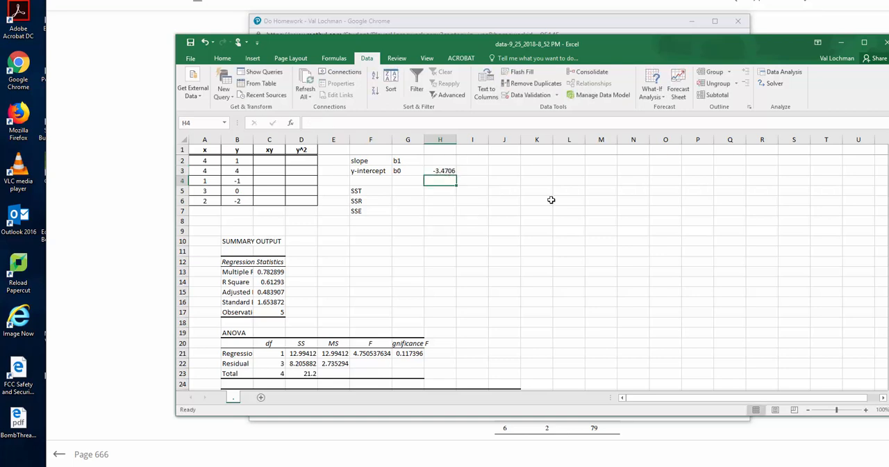
# Enter the regression's X Variable coefficient, 1.3824, as the slope beside b1 in cell H2.
pyautogui.moveTo(888, 201); pyautogui.dragTo(888, 222)
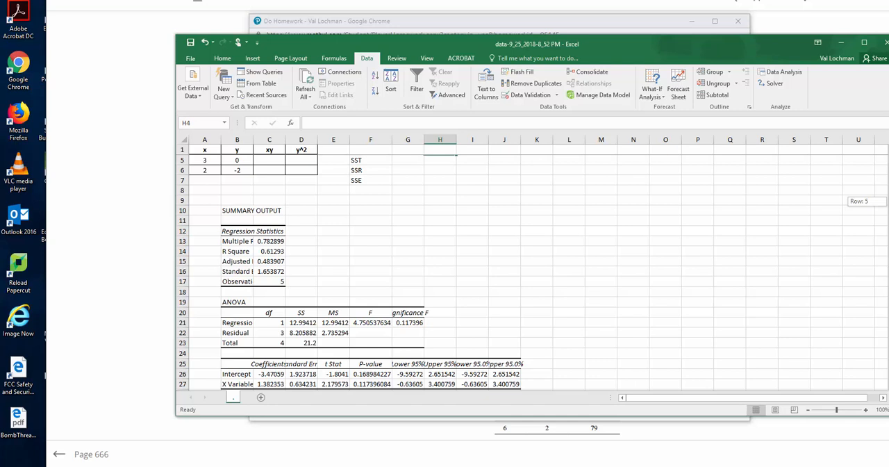
pyautogui.moveTo(888, 222); pyautogui.dragTo(888, 200)
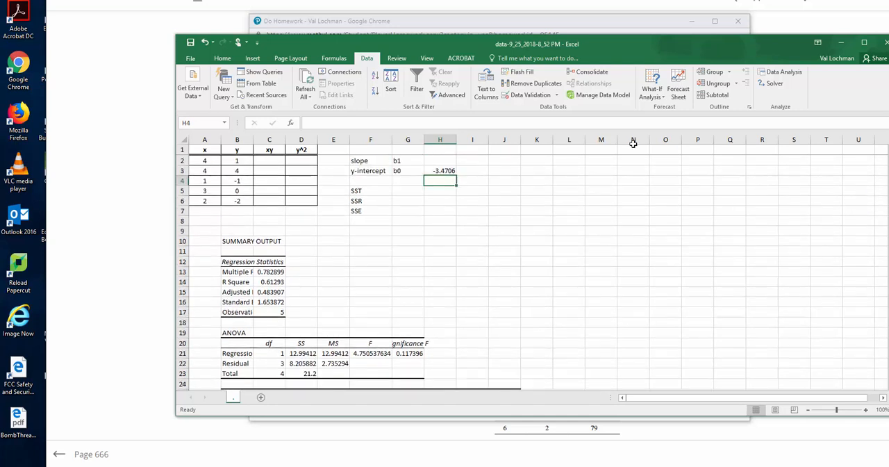
pyautogui.click(446, 162)
pyautogui.write('1.')
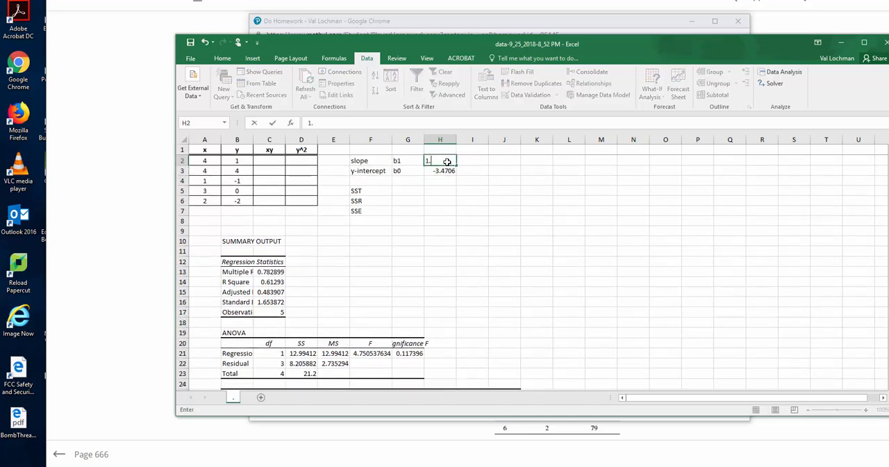
pyautogui.write('3824')
pyautogui.press('Return')
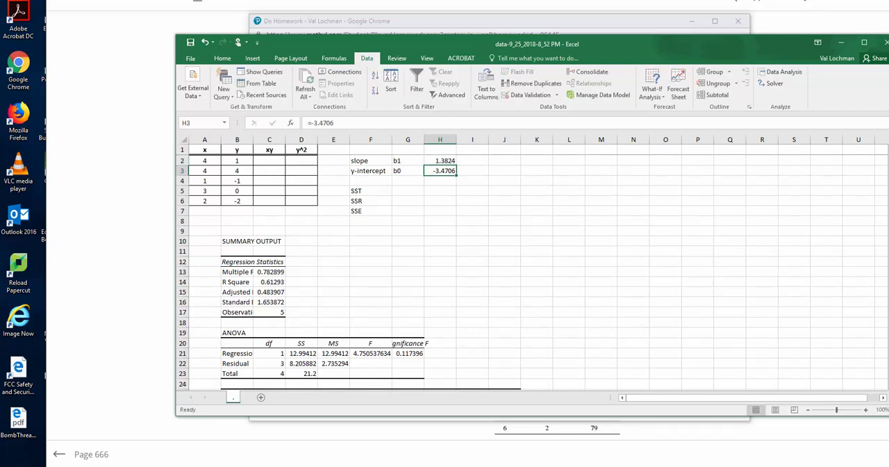
# Glance back at the homework question, and fill C2:C6 of the workbook with the xy products using =A2*B2.
pyautogui.moveTo(888, 176); pyautogui.dragTo(882, 147)
pyautogui.hotkey('alt', 'Tab')
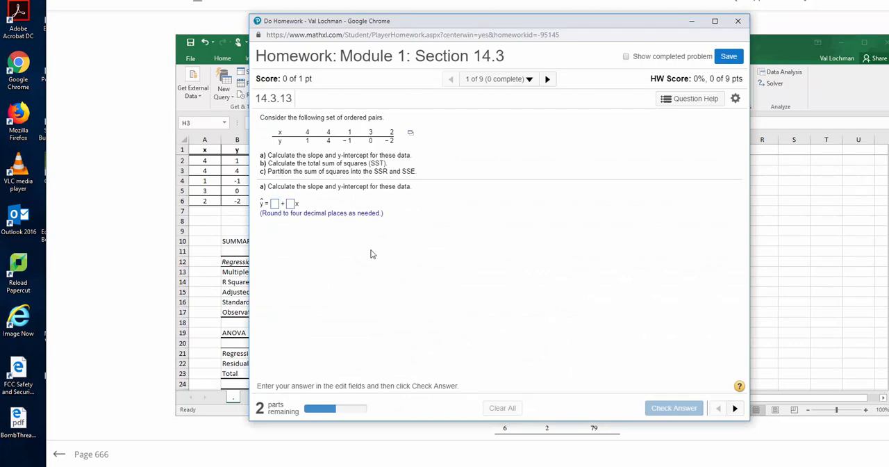
pyautogui.hotkey('alt', 'Tab')
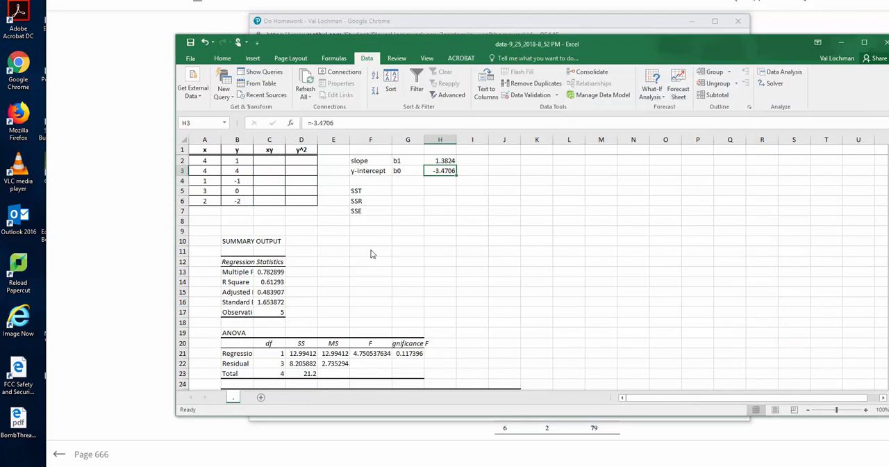
pyautogui.click(279, 162)
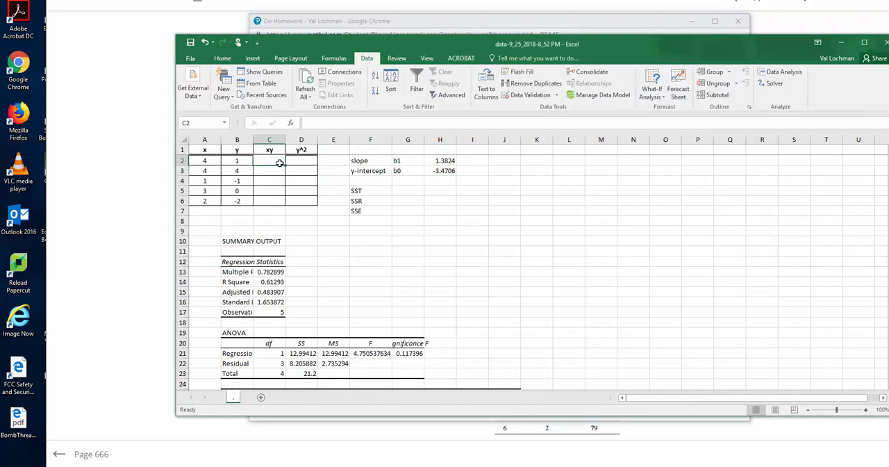
pyautogui.write('=')
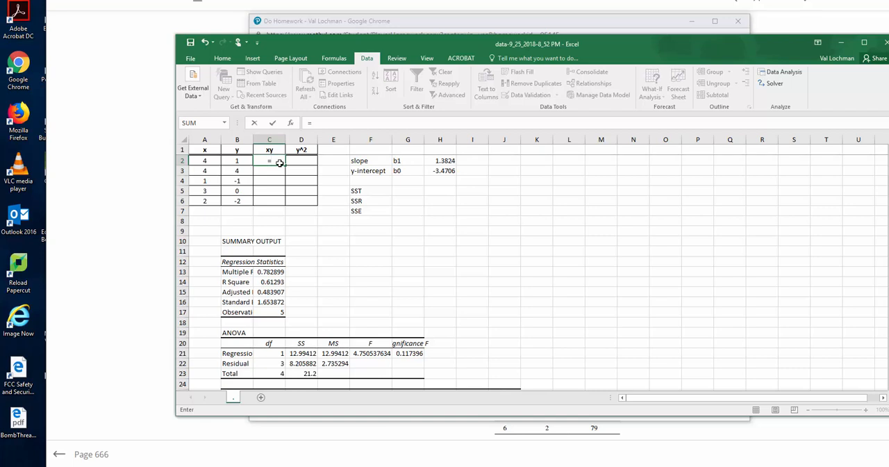
pyautogui.click(213, 161)
pyautogui.write('*')
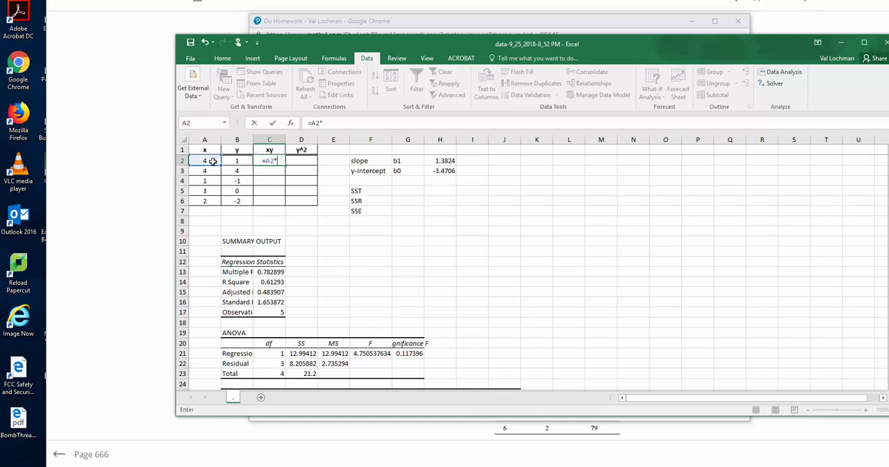
pyautogui.click(237, 160)
pyautogui.press('Return')
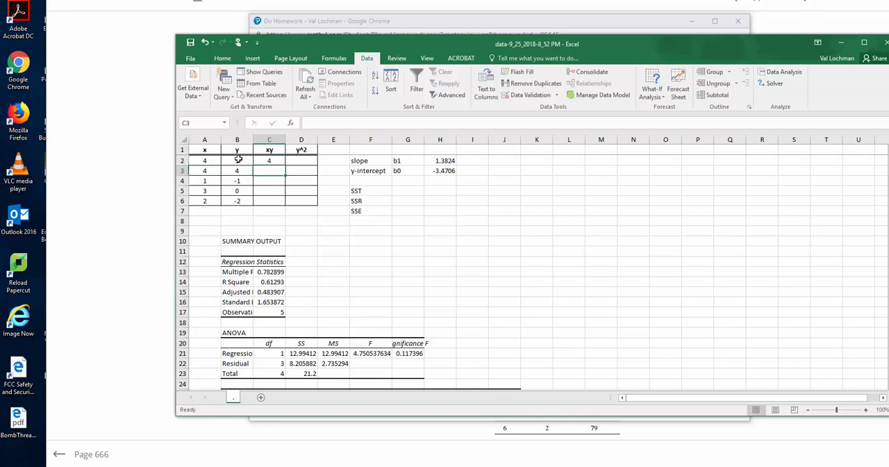
pyautogui.click(277, 160)
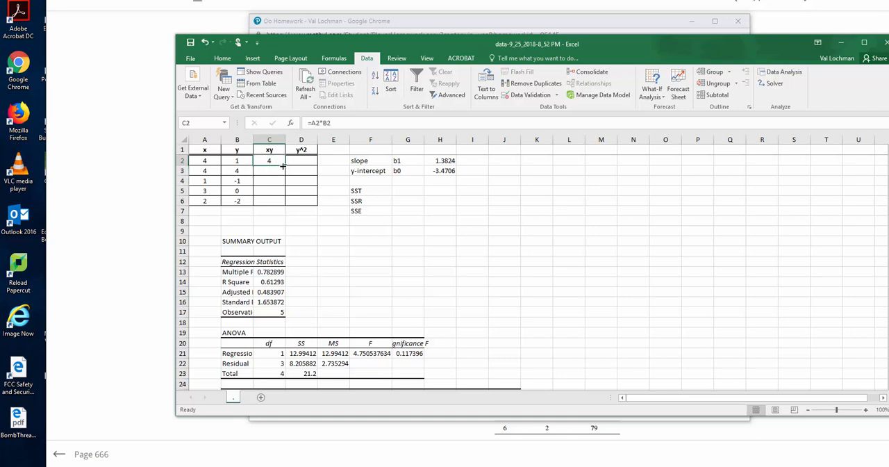
pyautogui.moveTo(284, 166); pyautogui.dragTo(286, 202)
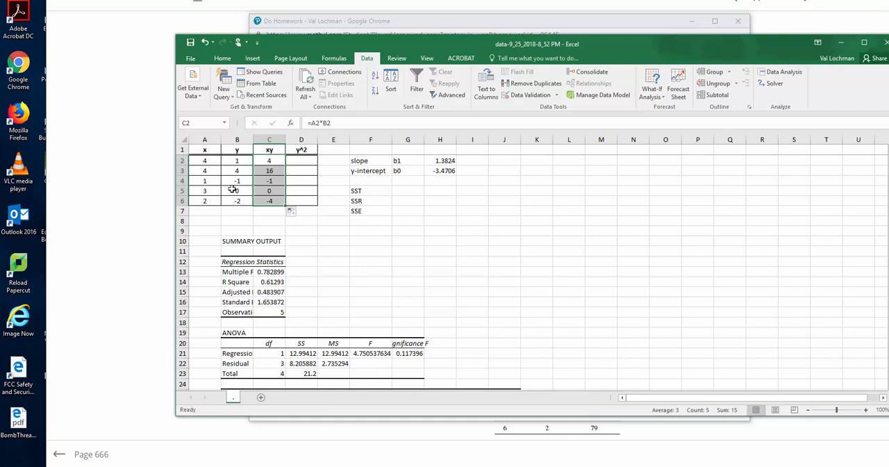
# Fill D2:D6 of the y^2 column with the squared y values using =B2^2.
pyautogui.click(310, 202)
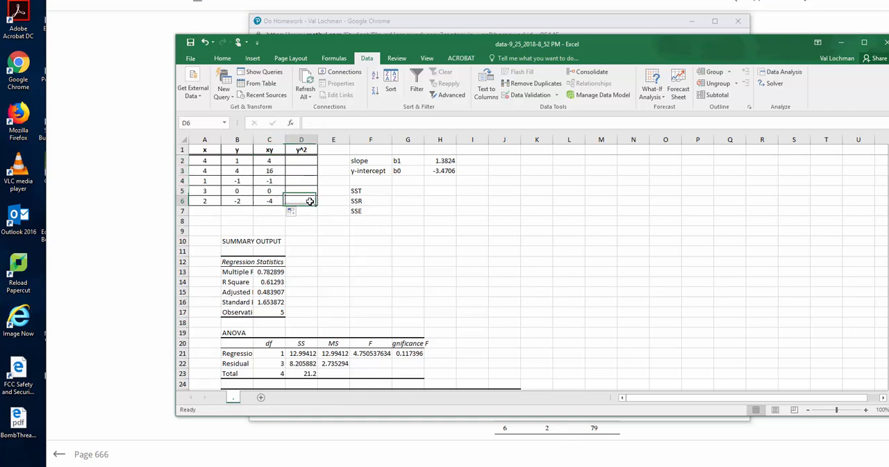
pyautogui.click(303, 161)
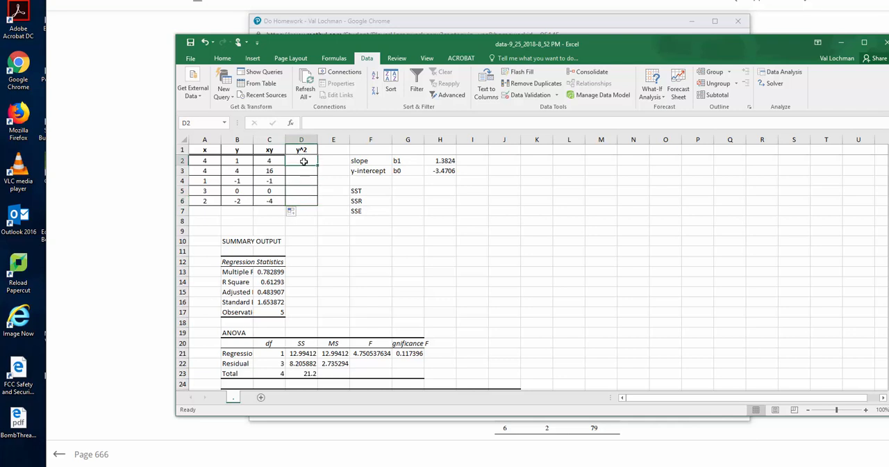
pyautogui.write('=')
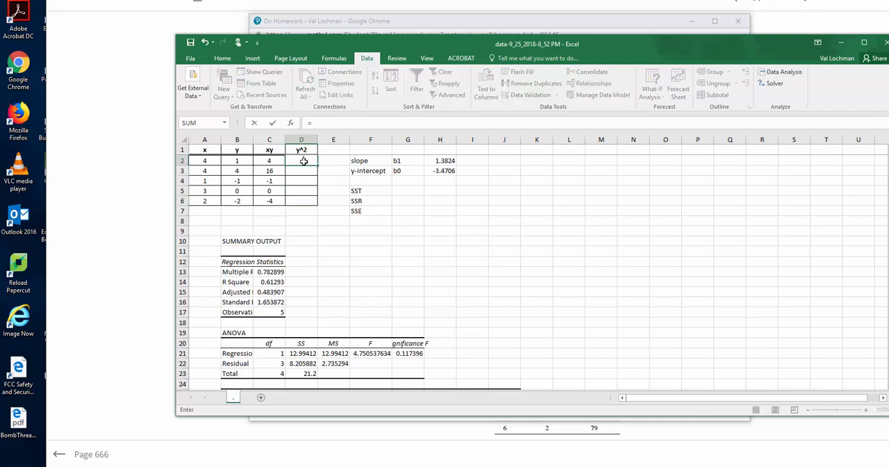
pyautogui.click(243, 160)
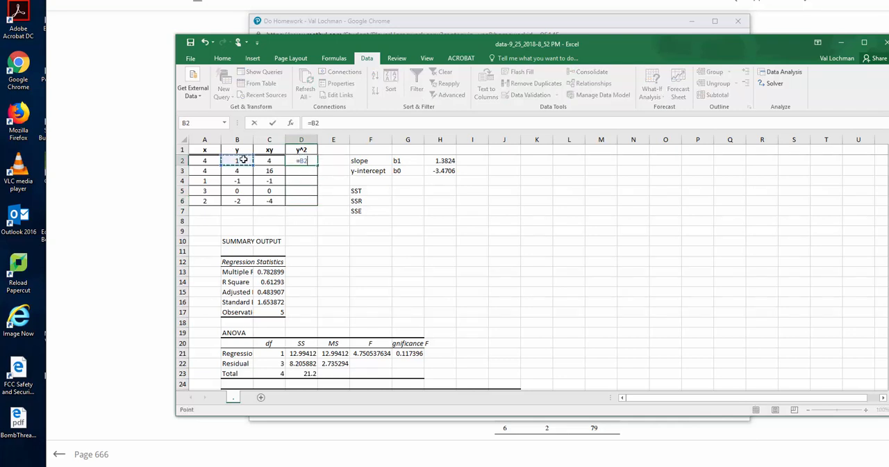
pyautogui.write('^2')
pyautogui.press('Return')
pyautogui.click(309, 161)
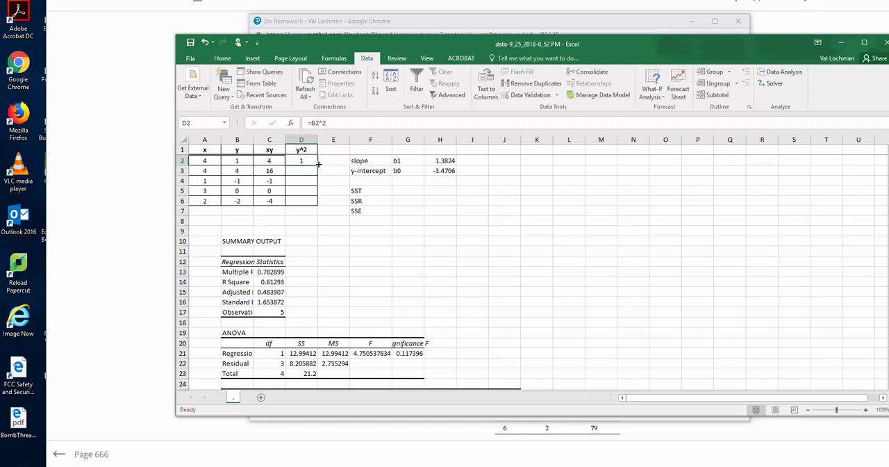
pyautogui.moveTo(317, 165); pyautogui.dragTo(317, 206)
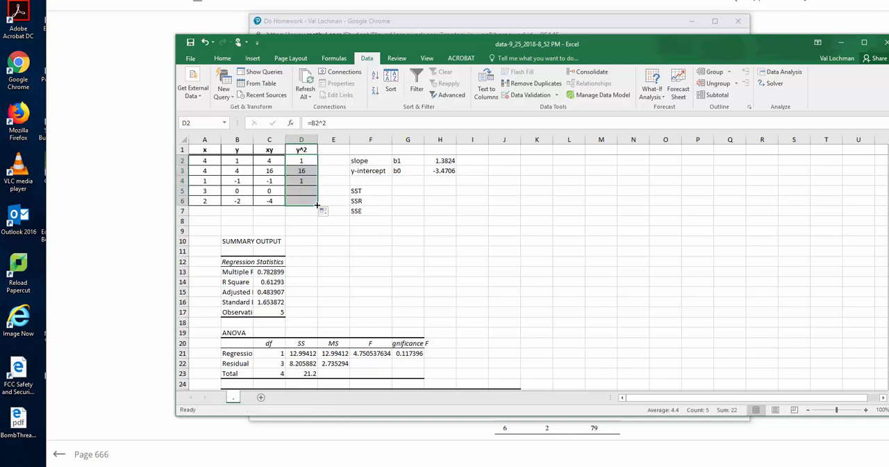
# Total the y values in B8 with =SUM(B2:B6), and copy the formula across to C8 and D8.
pyautogui.click(244, 221)
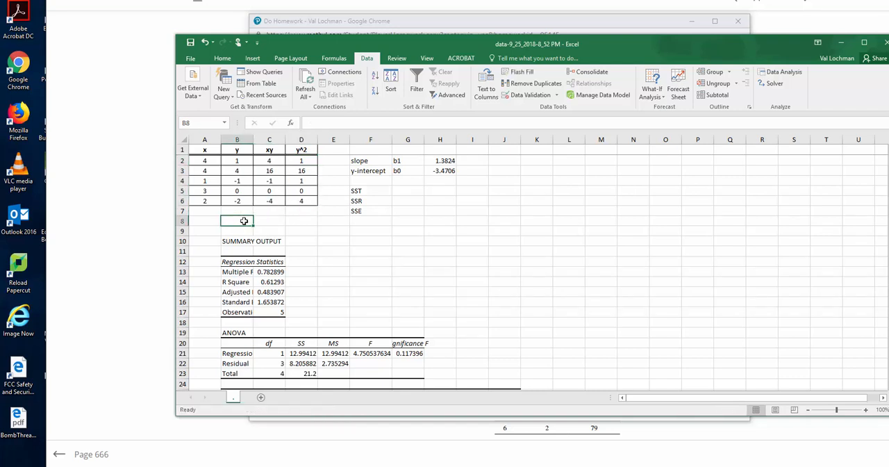
pyautogui.write('=sum(')
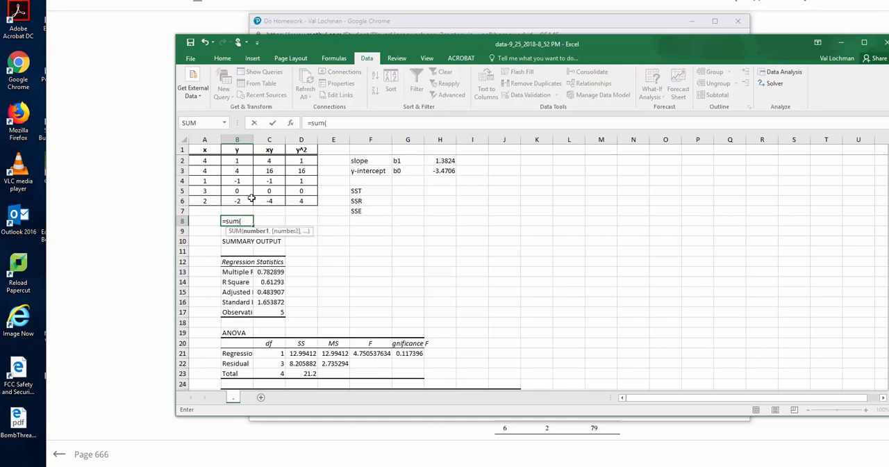
pyautogui.moveTo(241, 159); pyautogui.dragTo(242, 200)
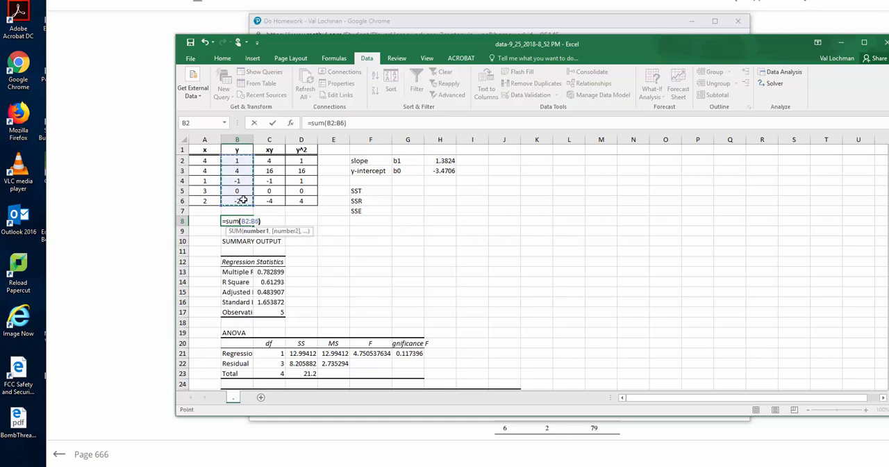
pyautogui.press('Return')
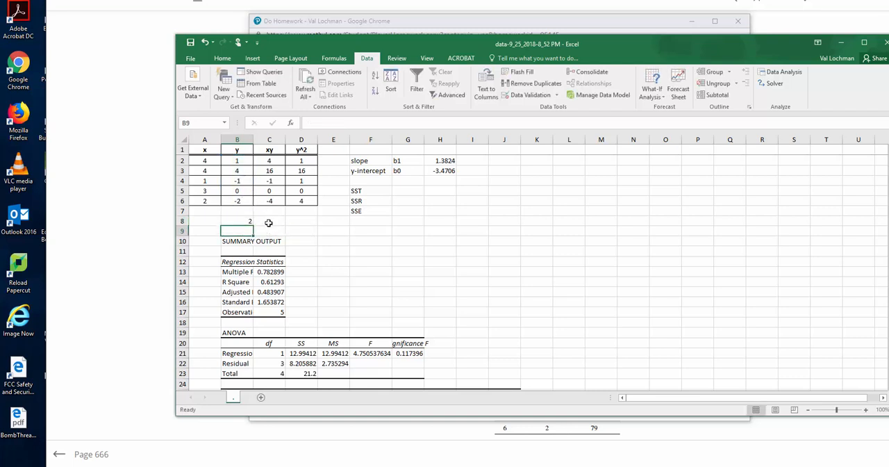
pyautogui.click(249, 222)
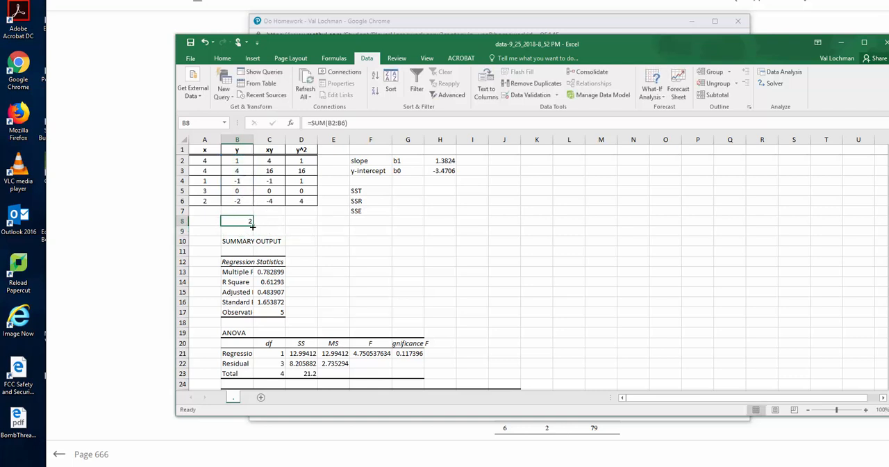
pyautogui.moveTo(252, 225); pyautogui.dragTo(314, 222)
pyautogui.click(382, 252)
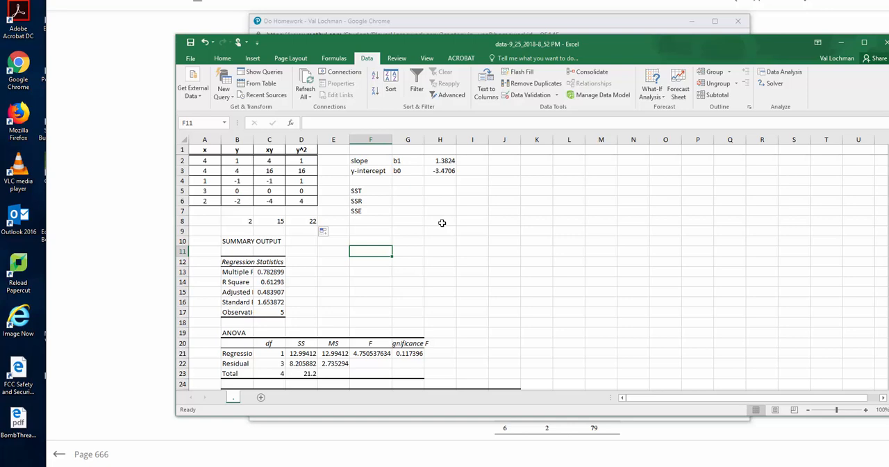
# Check the textbook's Formula 14.10 for SST, and enter =D8-B8^2/5 beside SST in cell G5 of the workbook.
pyautogui.hotkey('alt', 'Tab')
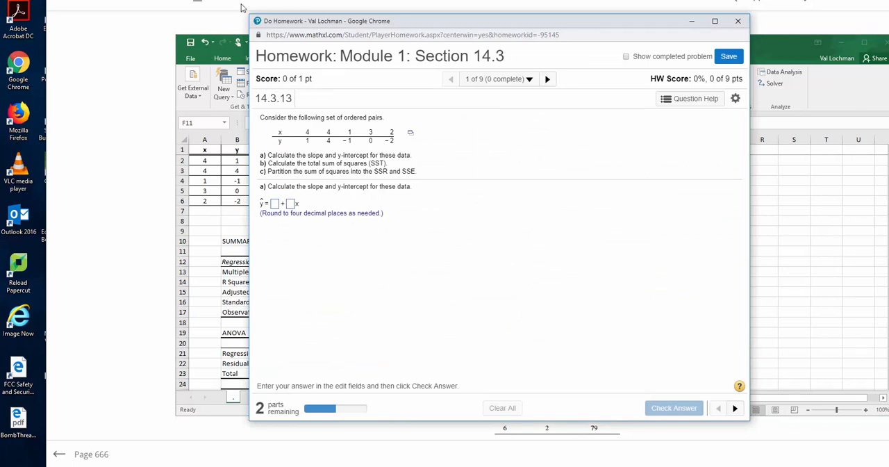
pyautogui.hotkey('alt', 'Tab')
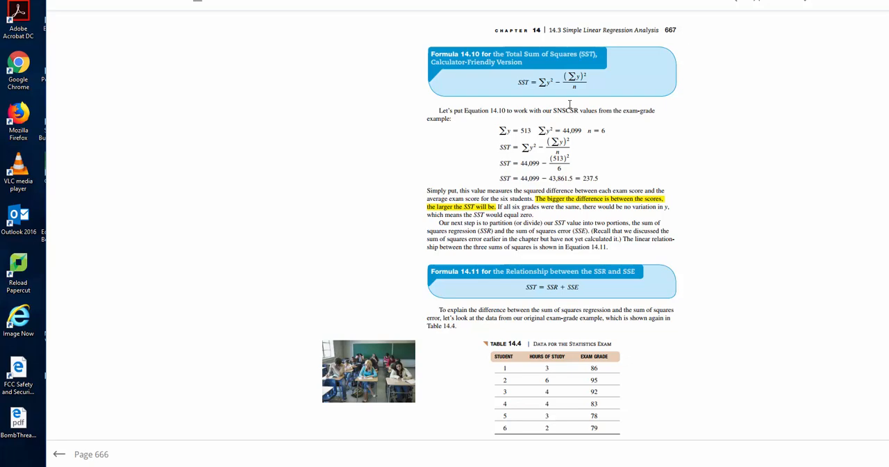
pyautogui.hotkey('alt', 'Tab')
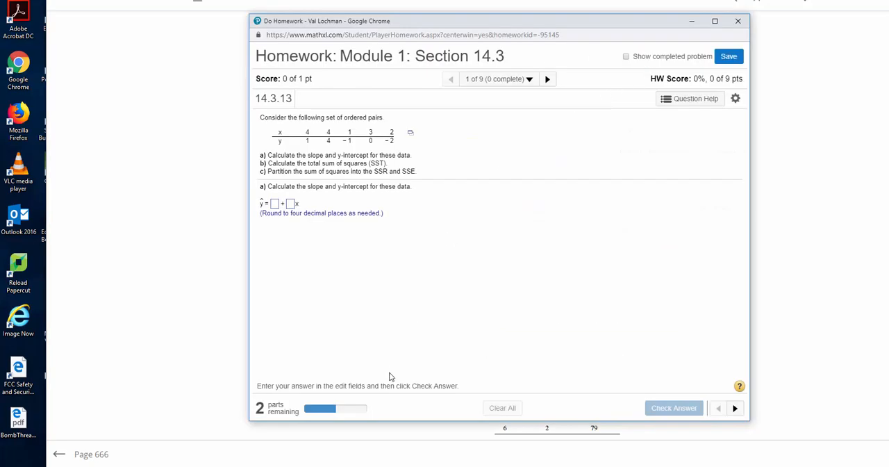
pyautogui.hotkey('alt', 'Tab')
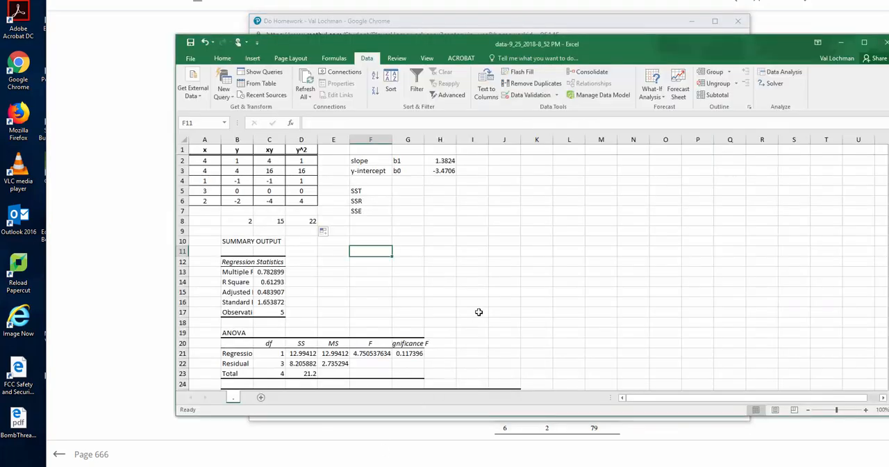
pyautogui.click(415, 192)
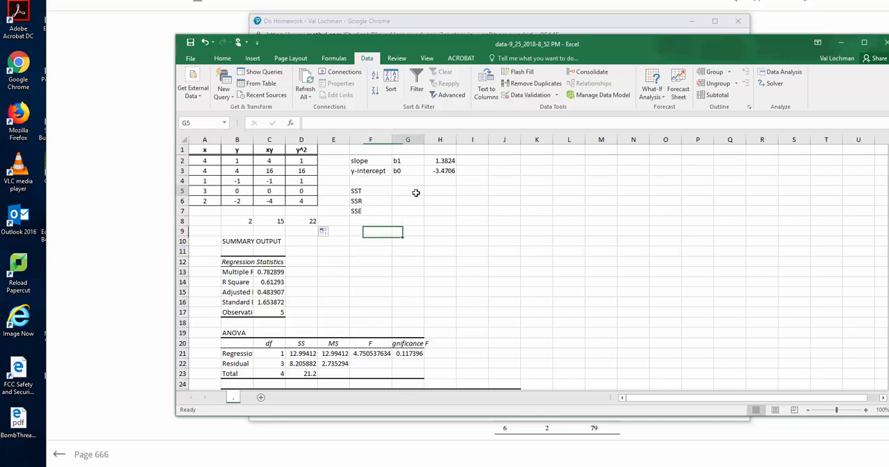
pyautogui.write('=')
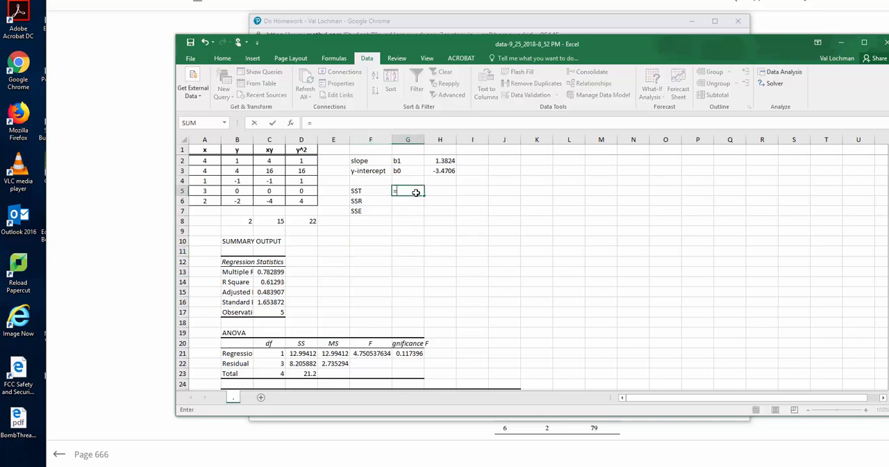
pyautogui.click(312, 221)
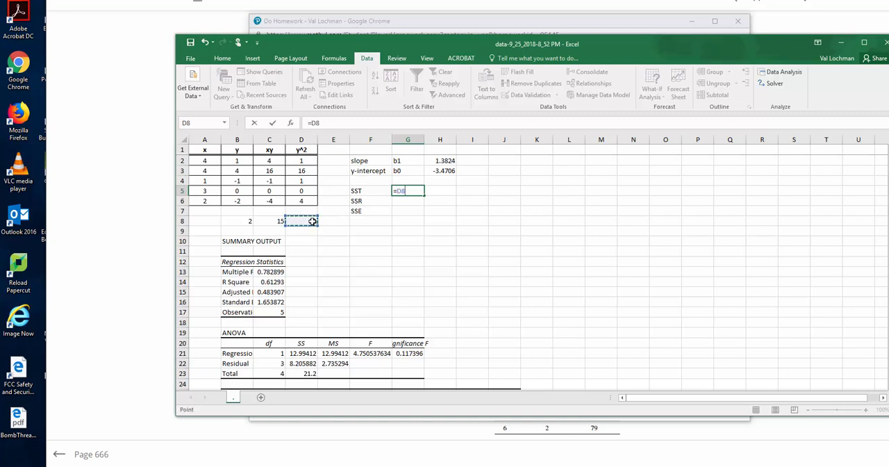
pyautogui.write('-')
pyautogui.click(248, 221)
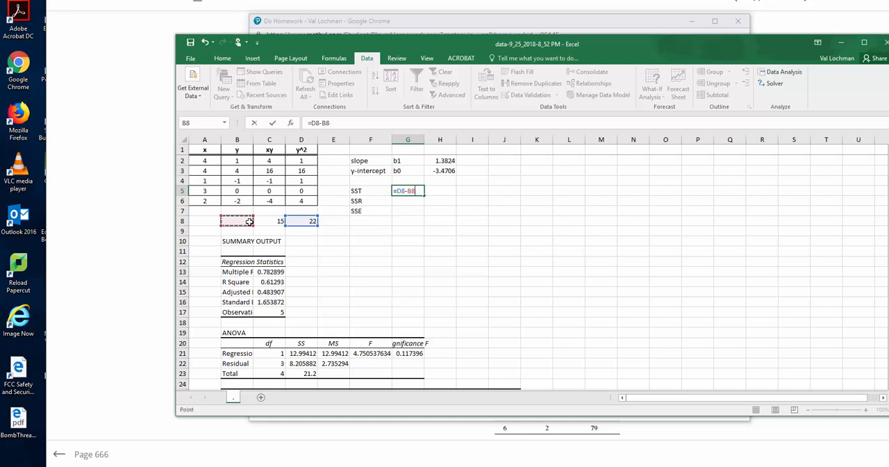
pyautogui.write('^2/')
pyautogui.write('5')
pyautogui.press('Return')
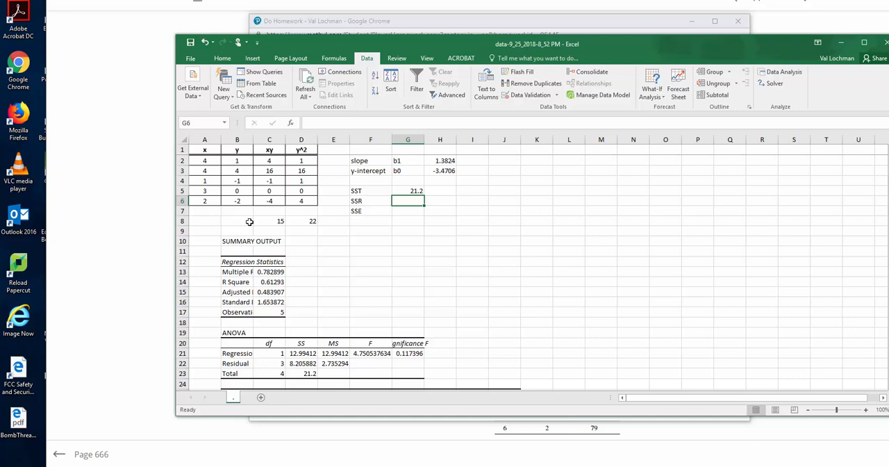
# Switch to the e-textbook and look up Formula 14.12 for the sum of squares error on page 668.
pyautogui.hotkey('alt', 'Tab')
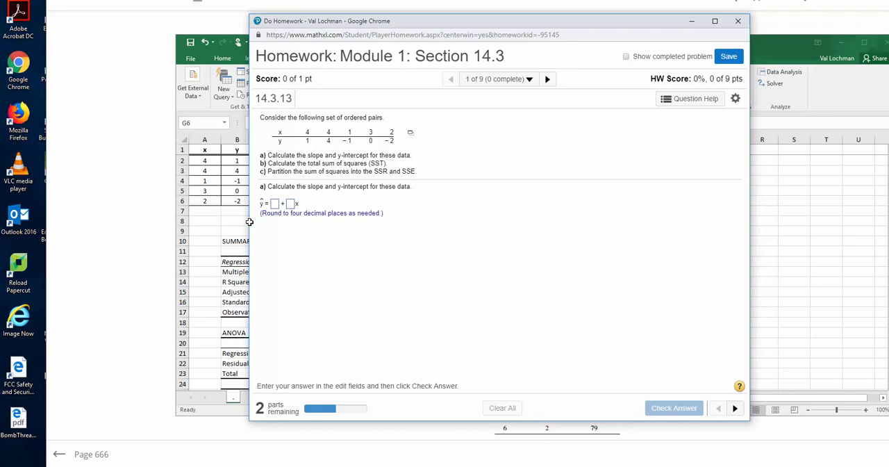
pyautogui.click(250, 221)
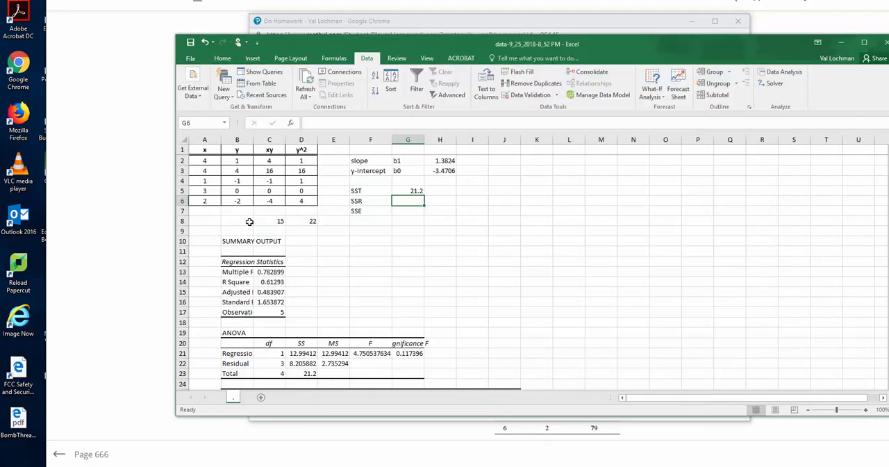
pyautogui.click(147, 223)
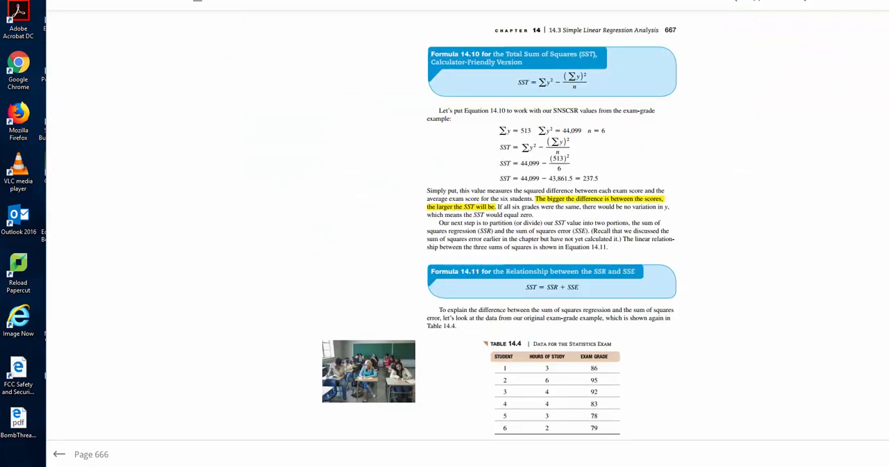
pyautogui.scroll(-3, 552, 236)
pyautogui.press('Right')
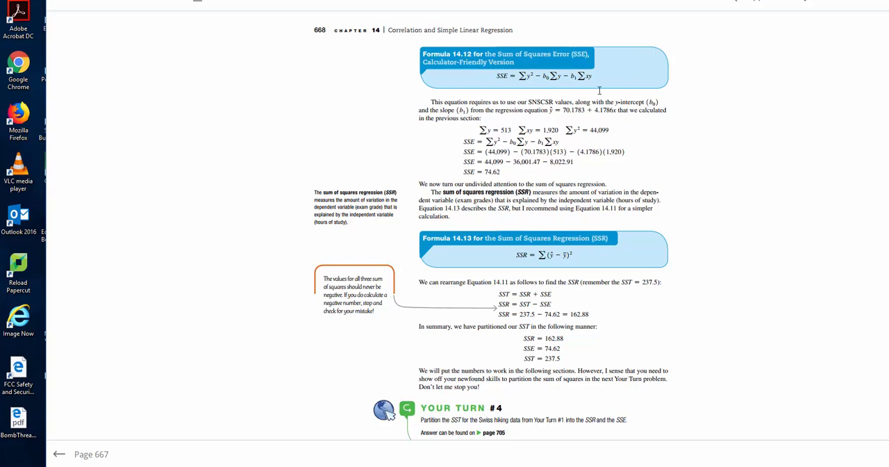
# Return to the Excel workbook and begin the Formula 14.12 calculation in G6 beside SSR with =D8-(H3)*B8.
pyautogui.hotkey('alt', 'Tab')
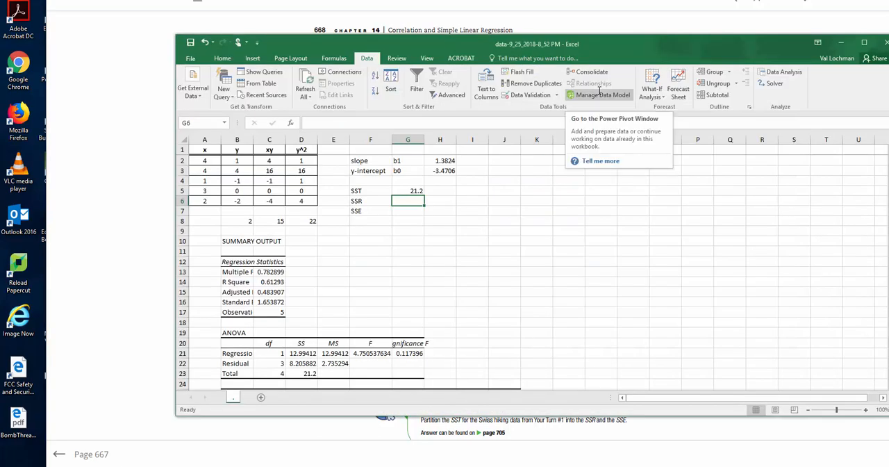
pyautogui.write('=')
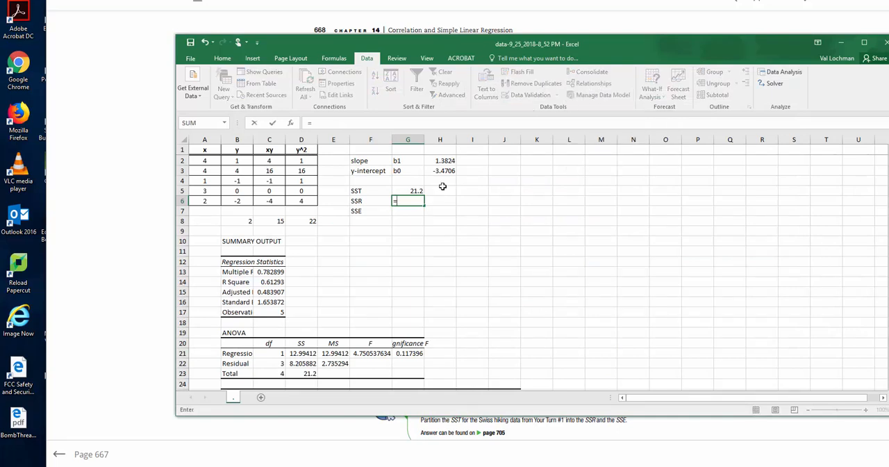
pyautogui.click(313, 221)
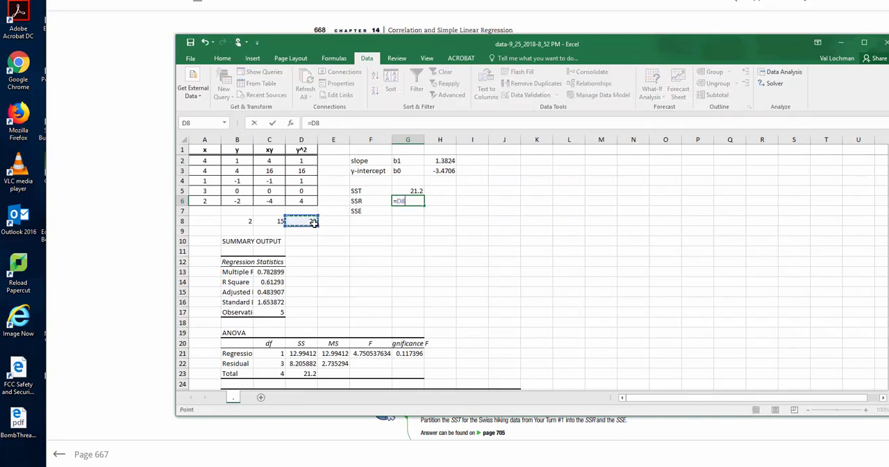
pyautogui.write('-')
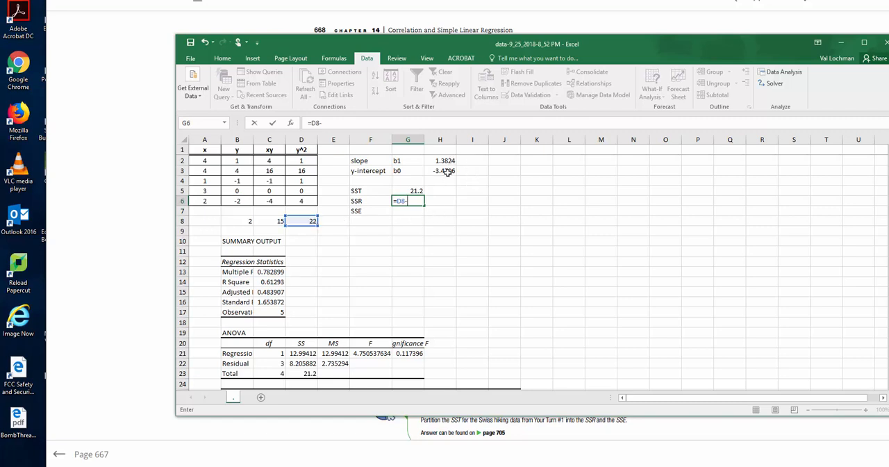
pyautogui.write('(')
pyautogui.click(447, 171)
pyautogui.write(')')
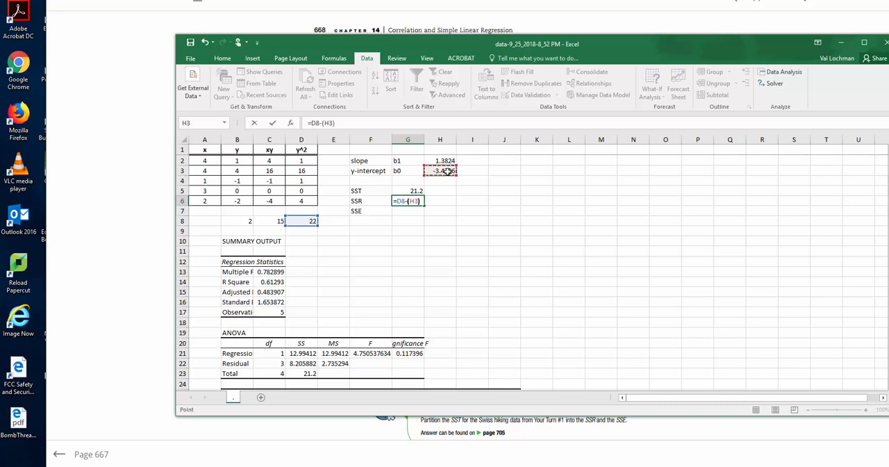
pyautogui.write('*')
pyautogui.hotkey('alt', 'Tab')
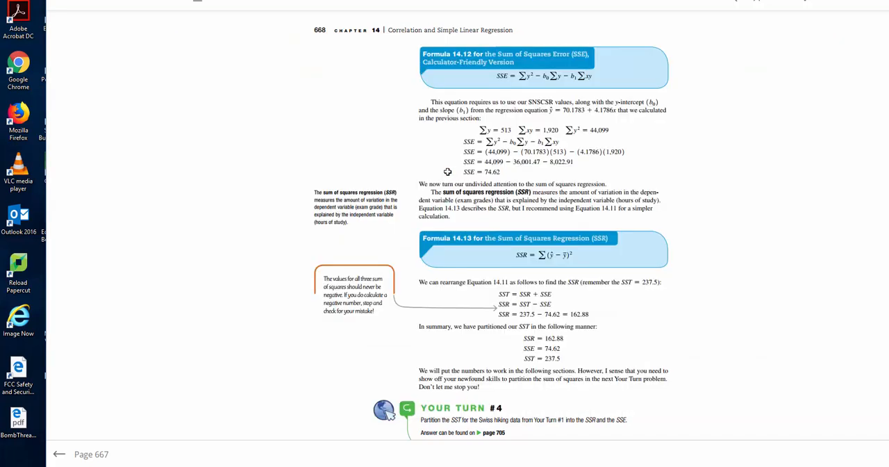
pyautogui.hotkey('alt', 'Tab')
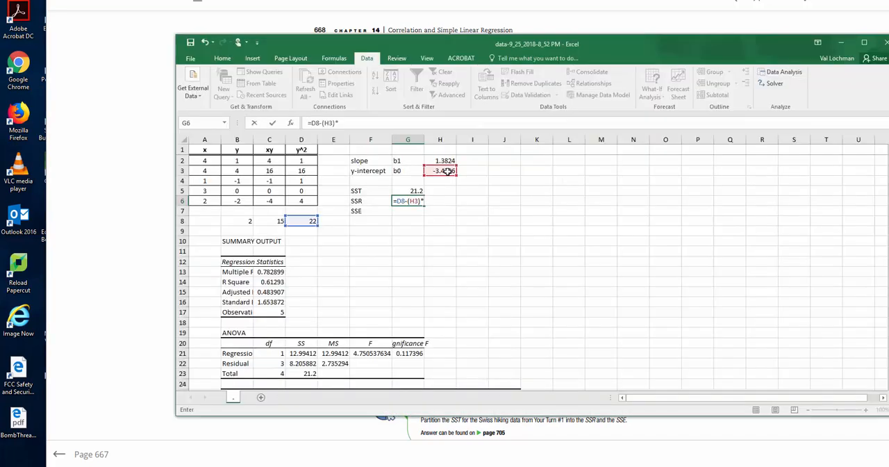
pyautogui.click(247, 219)
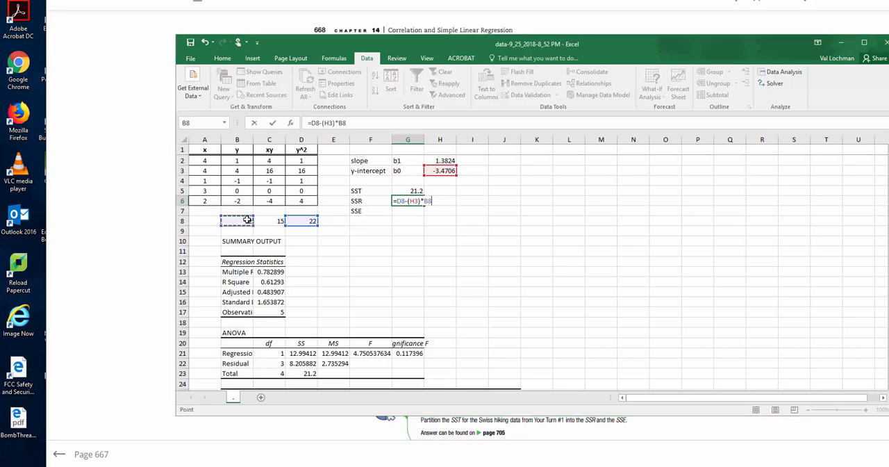
pyautogui.hotkey('alt', 'Tab')
pyautogui.hotkey('alt', 'Tab')
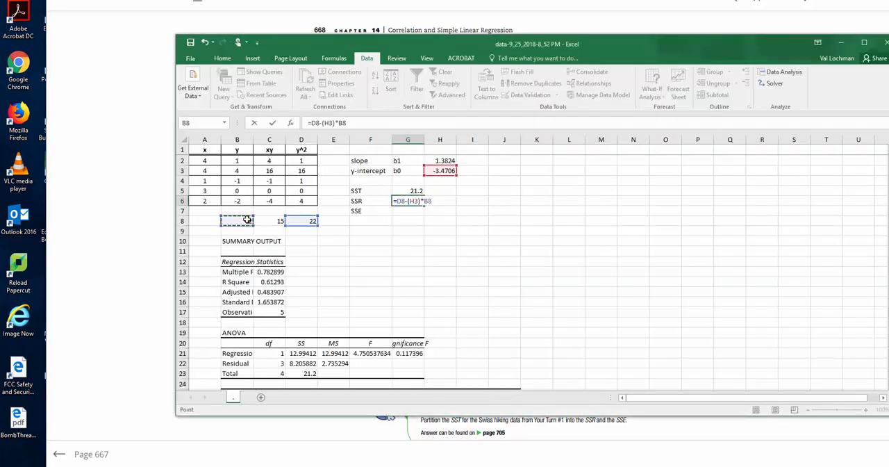
# Complete the formula in G6 by appending -H2*C8, checking the last term against the textbook's Formula 14.12.
pyautogui.write('-')
pyautogui.click(446, 161)
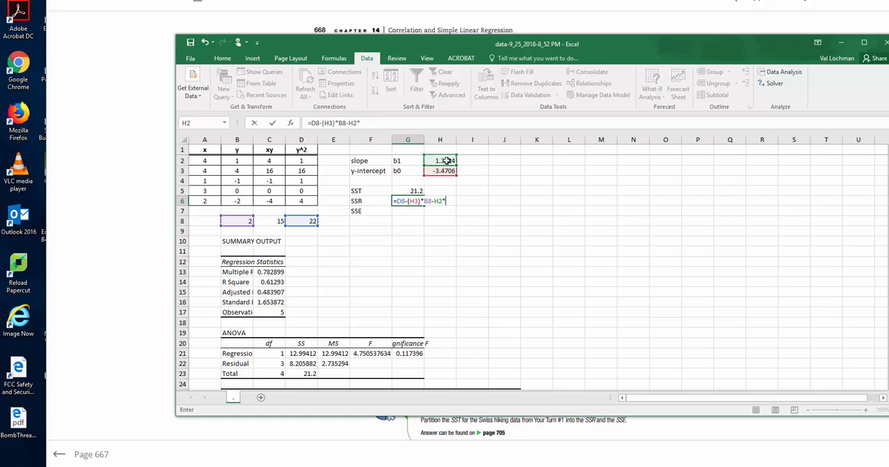
pyautogui.hotkey('alt', 'Tab')
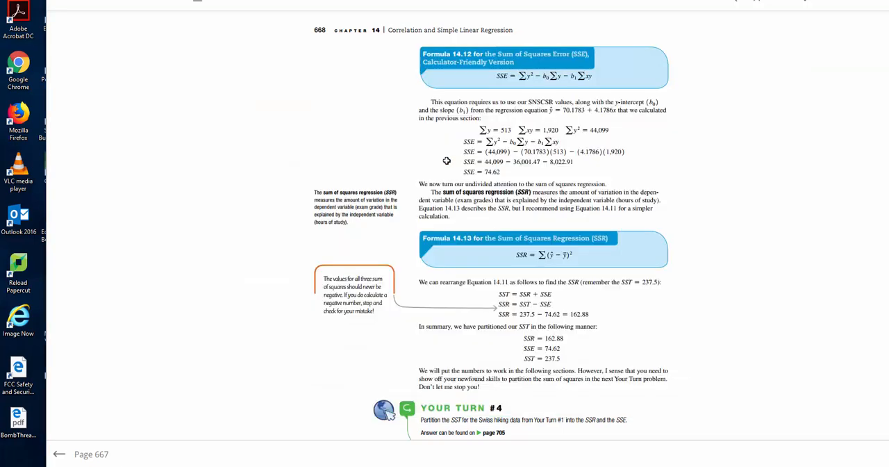
pyautogui.hotkey('alt', 'Tab')
pyautogui.write('*')
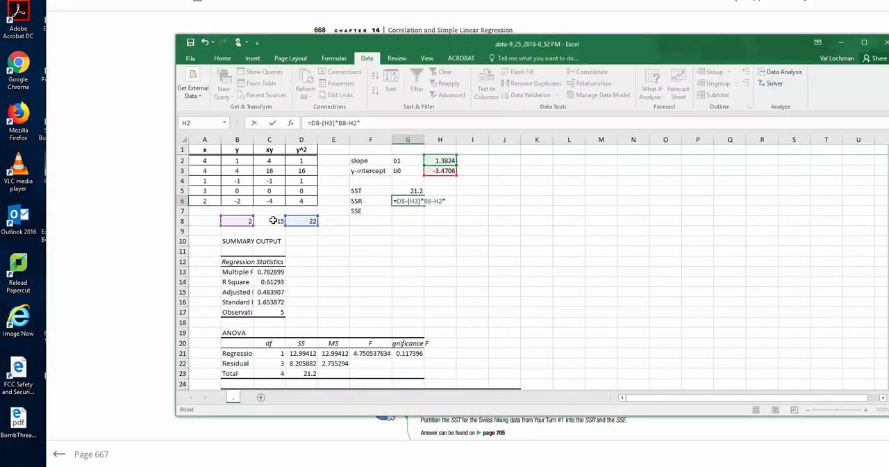
pyautogui.click(274, 221)
pyautogui.press('Return')
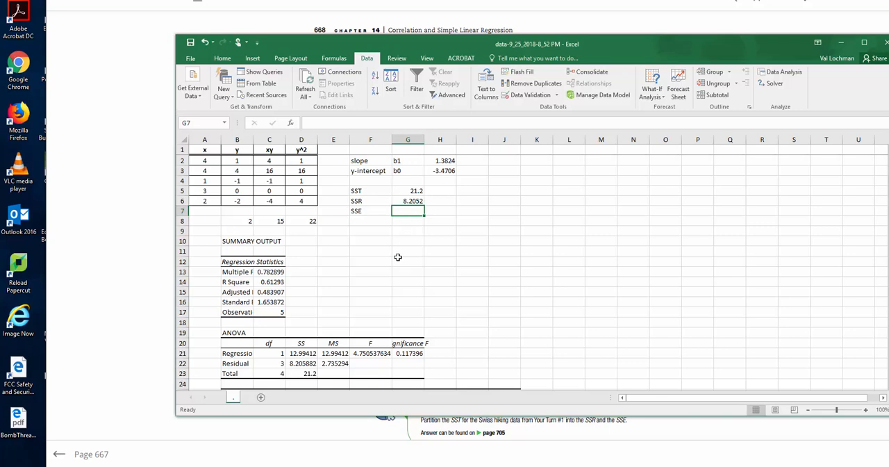
# Enter =G5-G6 in cell G7 beside SSE.
pyautogui.write('=')
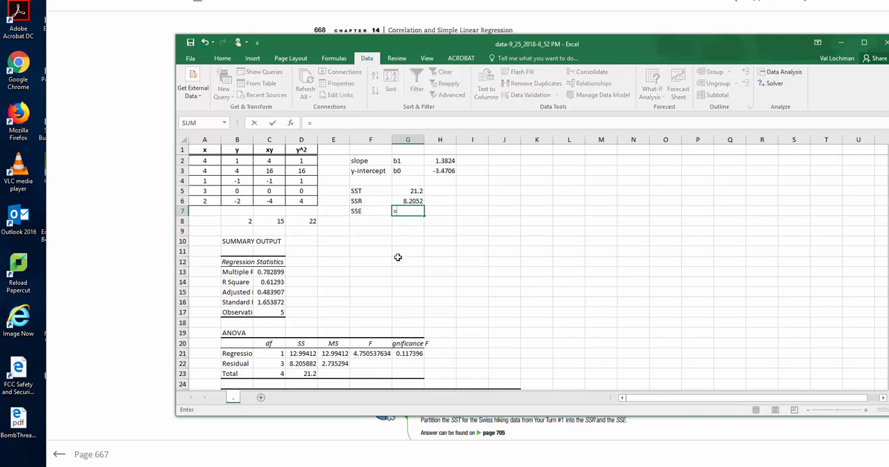
pyautogui.click(414, 190)
pyautogui.write('-')
pyautogui.click(415, 200)
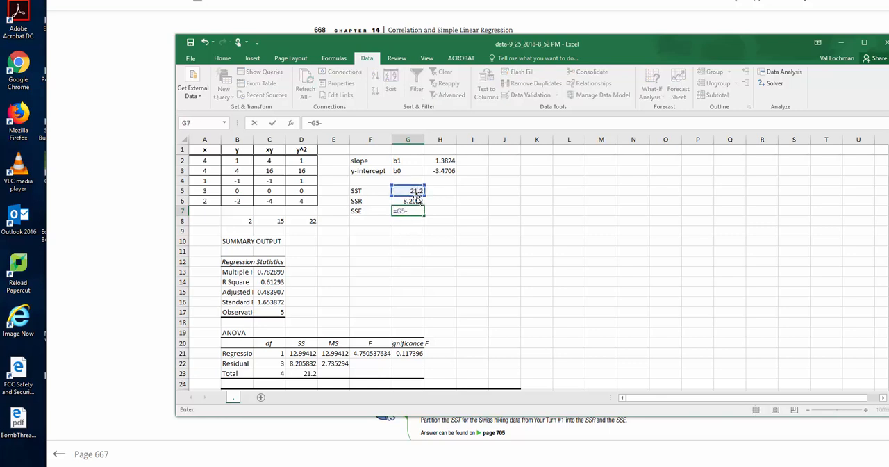
pyautogui.press('Return')
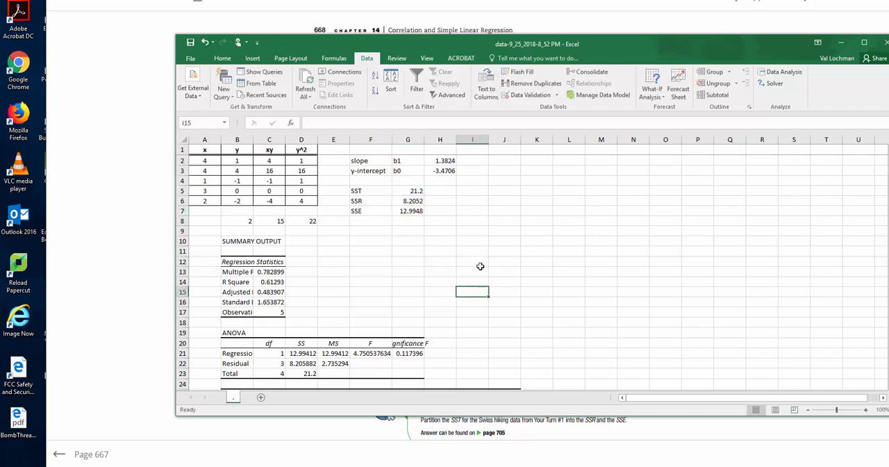
# Highlight the slope and y-intercept values in H2:H3 and the sums of squares in G5:G7 with yellow fill.
pyautogui.click(445, 160)
pyautogui.moveTo(445, 160); pyautogui.dragTo(445, 170)
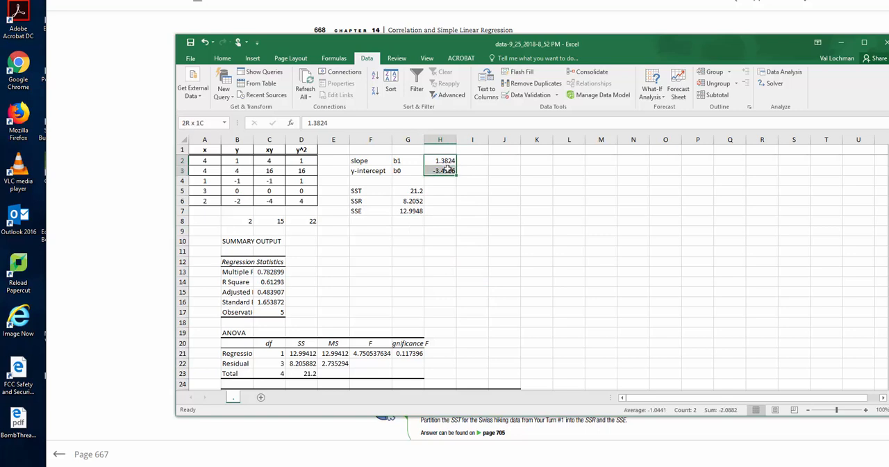
pyautogui.click(222, 58)
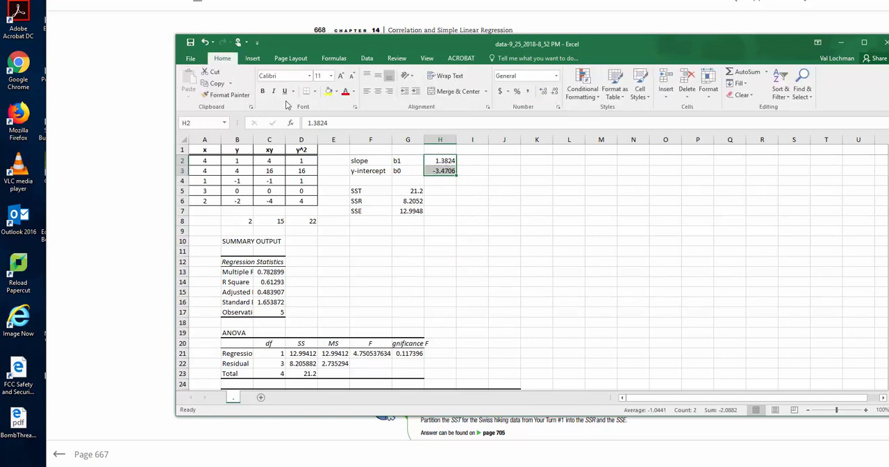
pyautogui.click(328, 91)
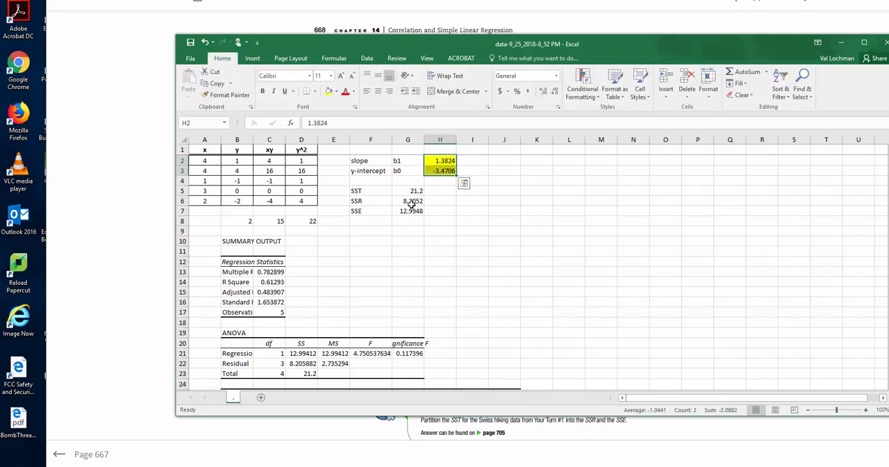
pyautogui.moveTo(412, 191); pyautogui.dragTo(412, 211)
pyautogui.click(328, 91)
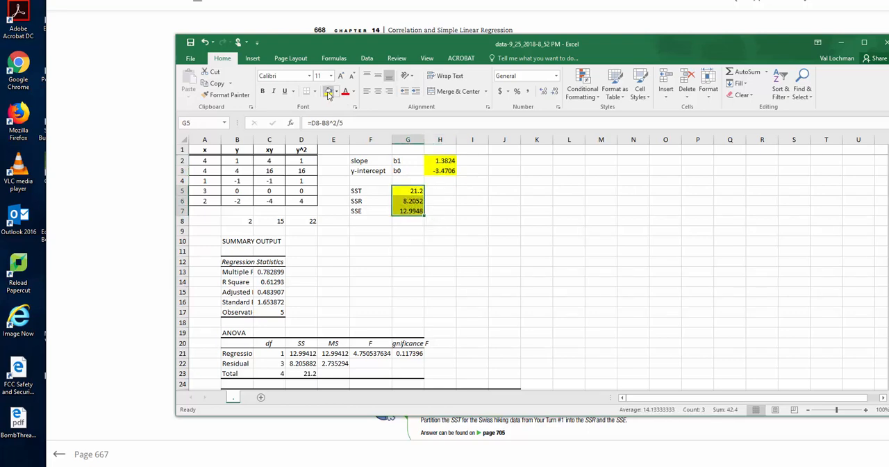
# Bring up the homework window in Chrome and move the Excel window so problem 14.3.13 and the results show together.
pyautogui.hotkey('alt', 'Tab')
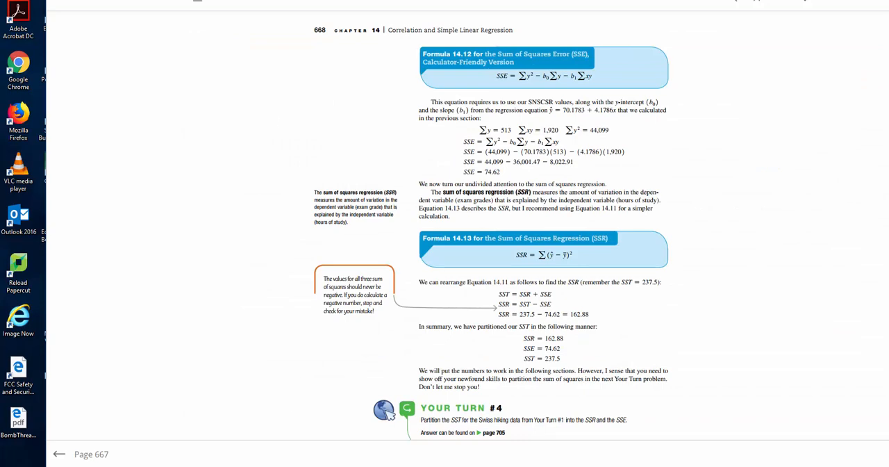
pyautogui.moveTo(347, 464)
pyautogui.click(332, 427)
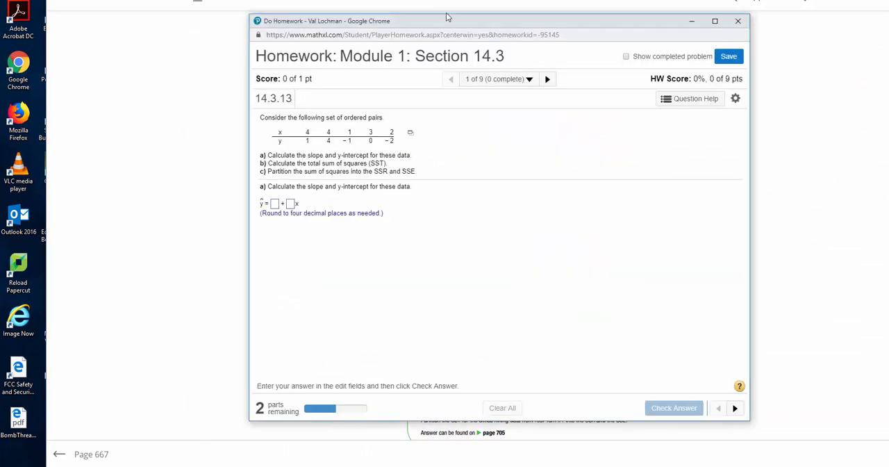
pyautogui.hotkey('alt', 'Tab')
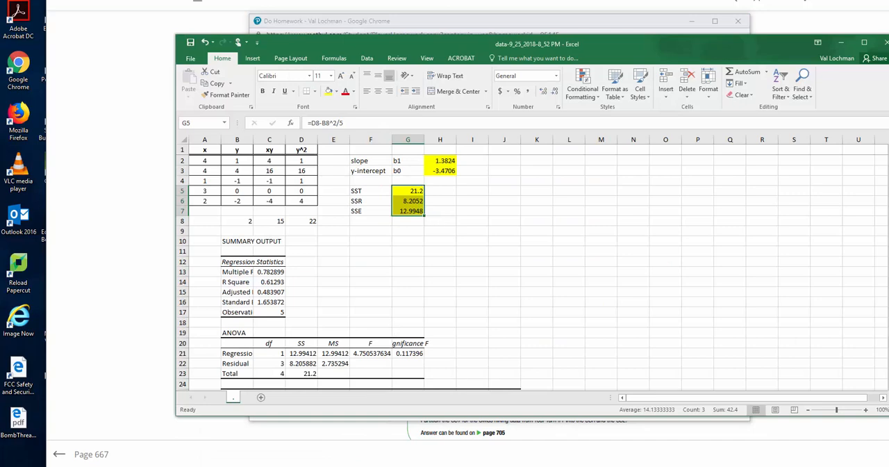
pyautogui.moveTo(442, 35); pyautogui.dragTo(732, 25)
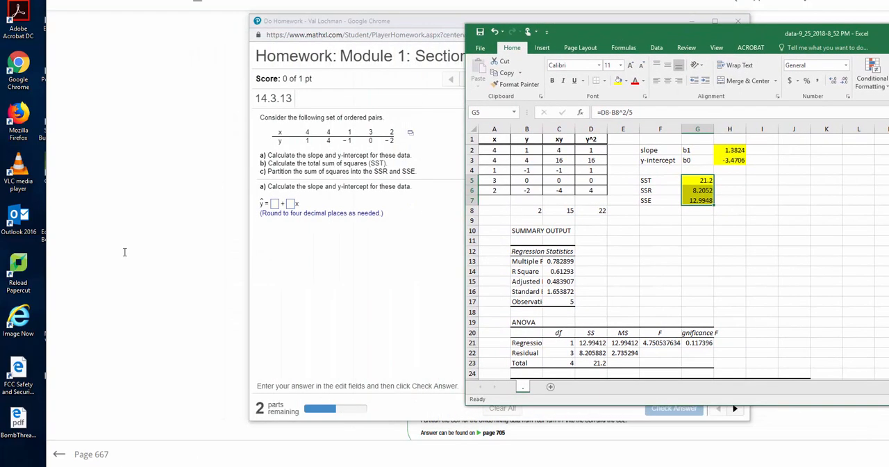
# Enter the y-intercept -3.4706 as the constant term of the regression equation in part a of the homework.
pyautogui.click(276, 204)
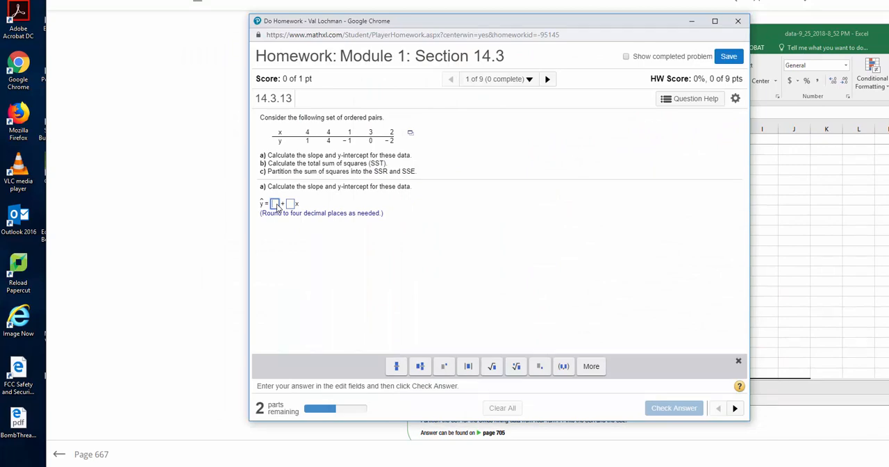
pyautogui.hotkey('alt', 'Tab')
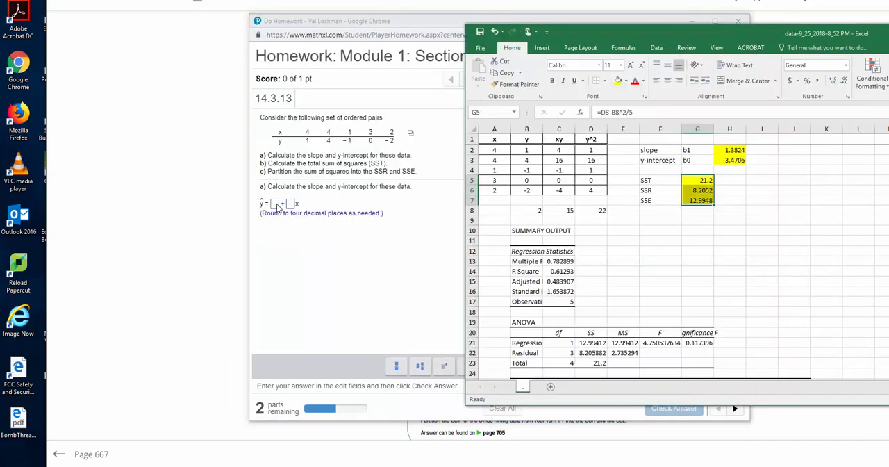
pyautogui.click(277, 207)
pyautogui.write('-')
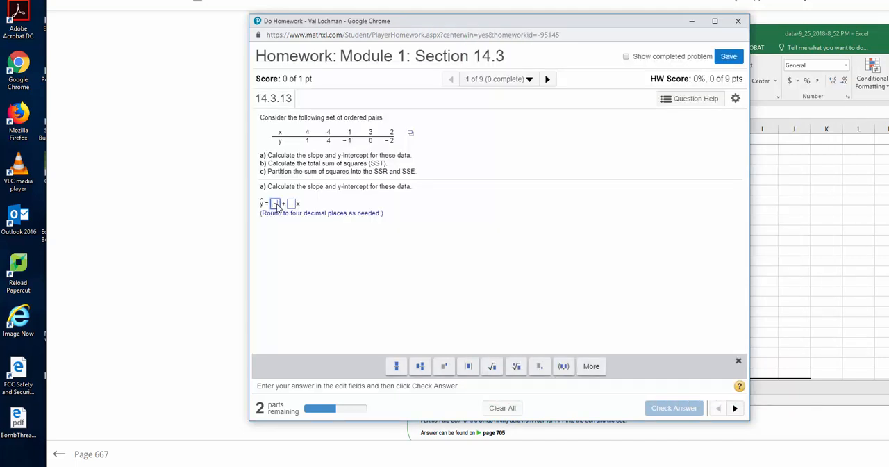
pyautogui.write('3.4706')
pyautogui.press('Tab')
# Look up the slope in the workbook, enter 1.3824 as the x coefficient, and submit part a.
pyautogui.hotkey('alt', 'Tab')
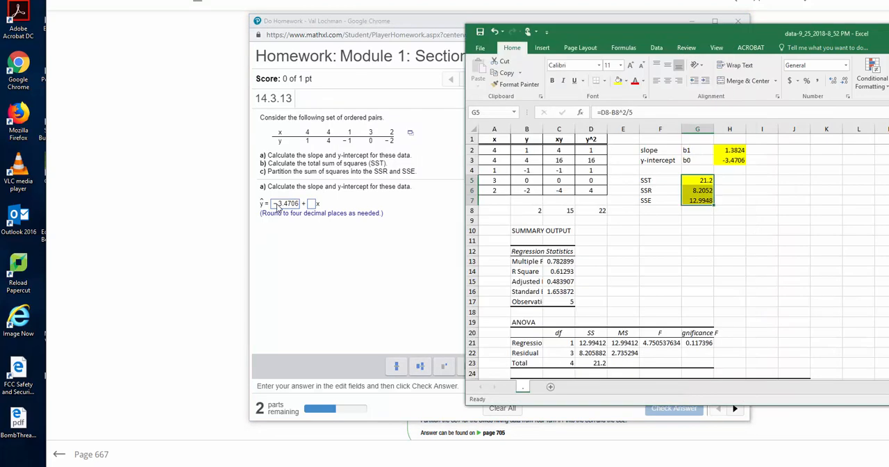
pyautogui.hotkey('alt', 'Tab')
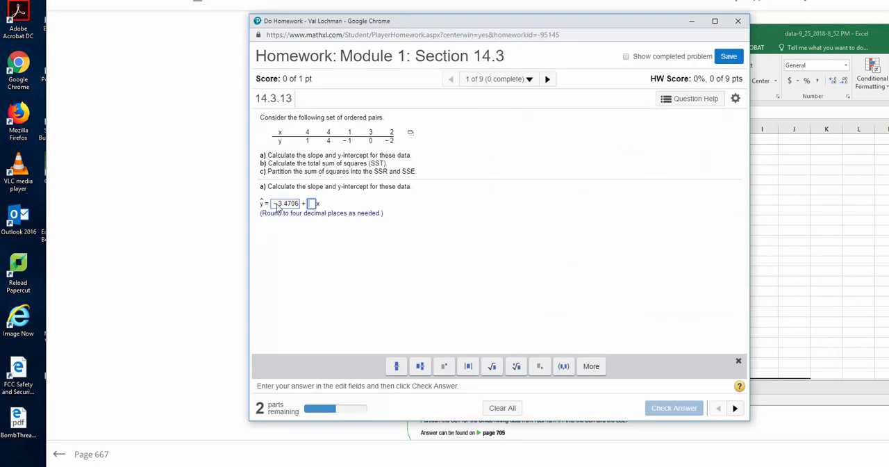
pyautogui.write('1.38')
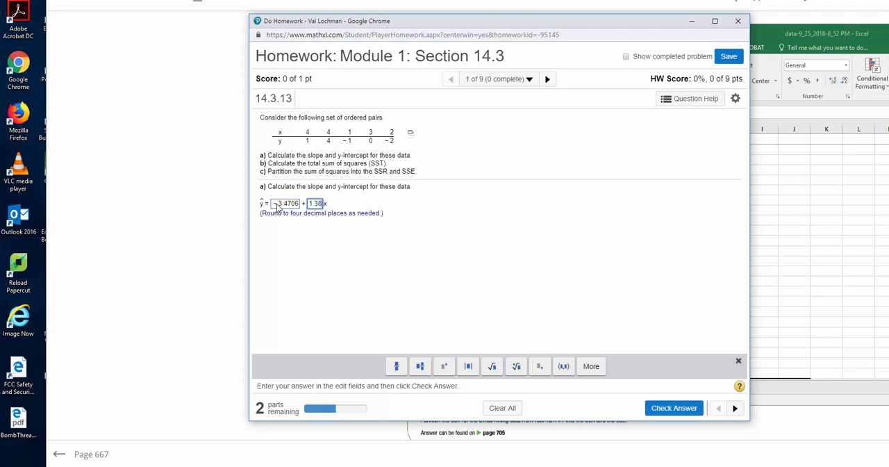
pyautogui.write('24')
pyautogui.press('Return')
pyautogui.press('Return')
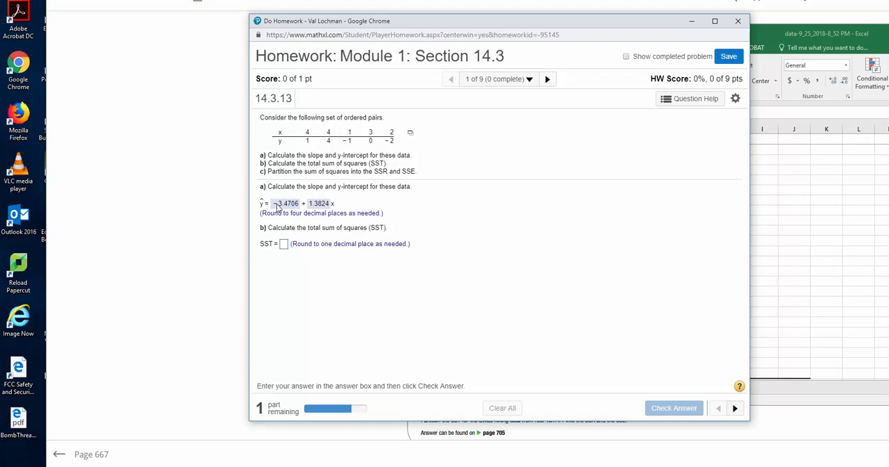
# Look up SST in the workbook, enter 21.2 as the part b answer, and check it.
pyautogui.hotkey('alt', 'Tab')
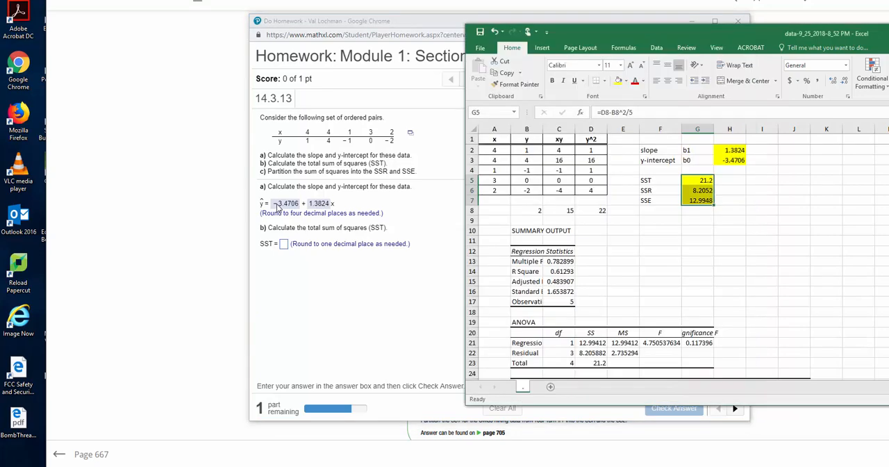
pyautogui.hotkey('alt', 'Tab')
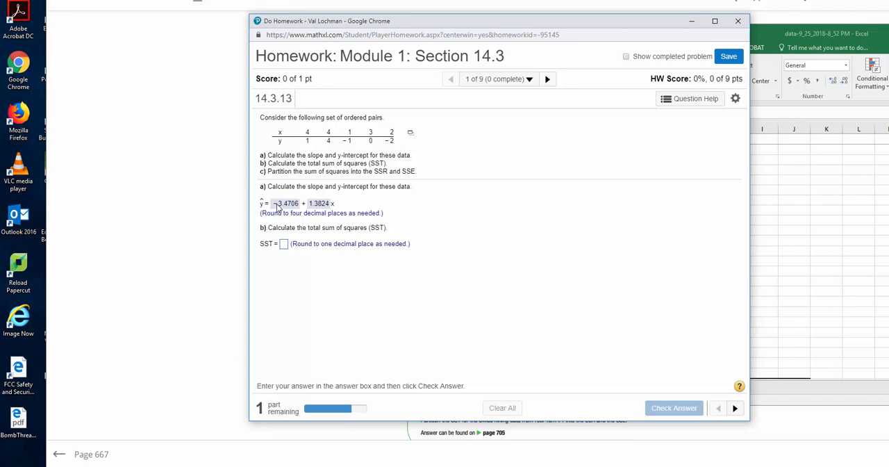
pyautogui.write('21.2')
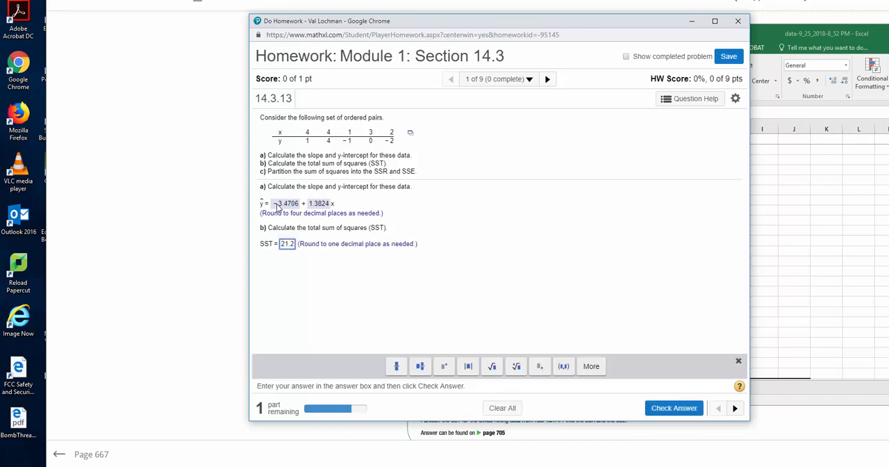
pyautogui.press('Return')
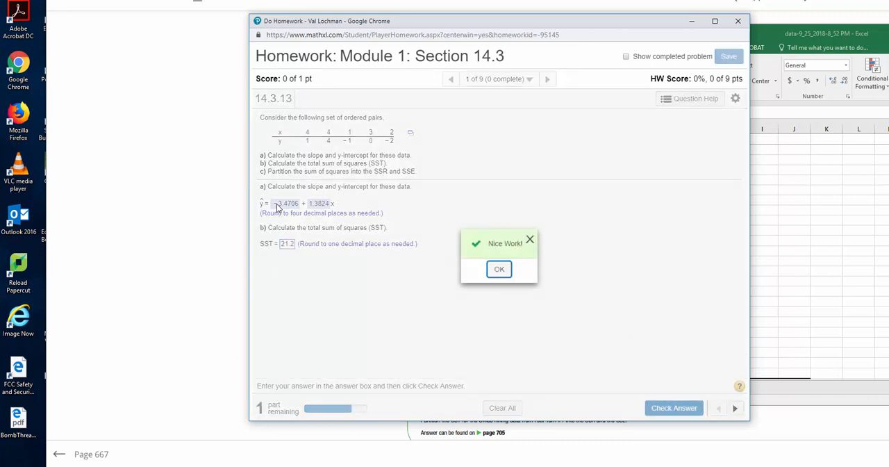
# Continue to part c, look up the sums of squares in the workbook, and enter 8.205 as the SSE answer.
pyautogui.press('Return')
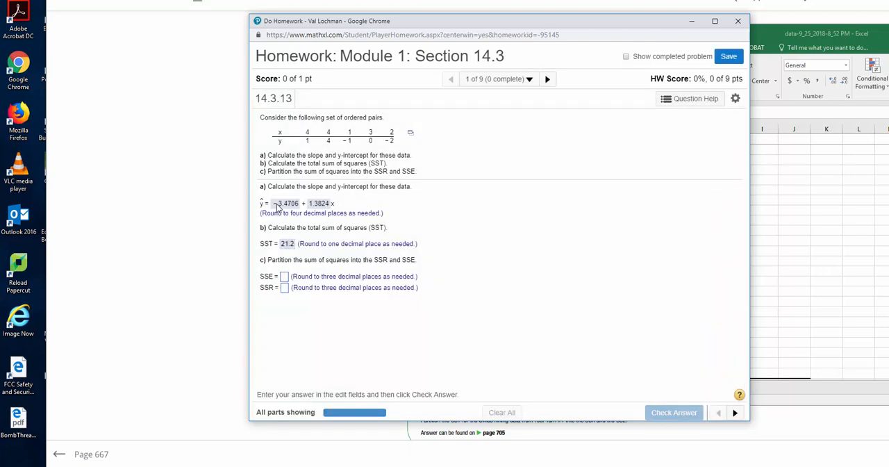
pyautogui.hotkey('alt', 'Tab')
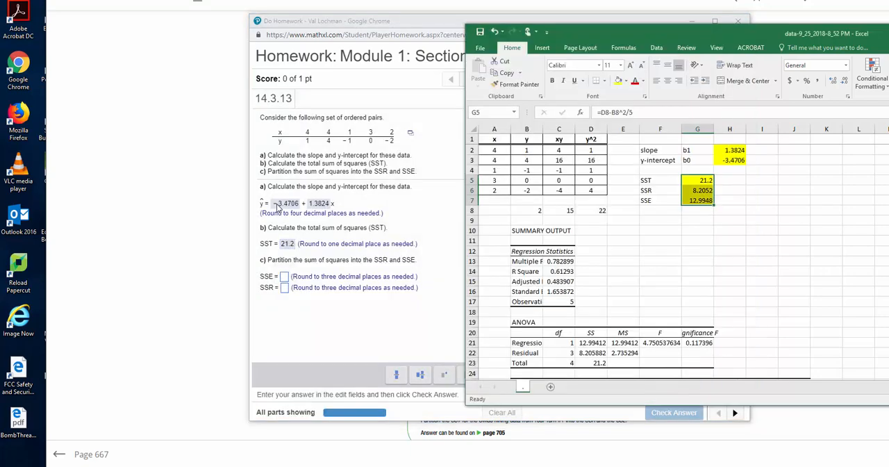
pyautogui.hotkey('alt', 'Tab')
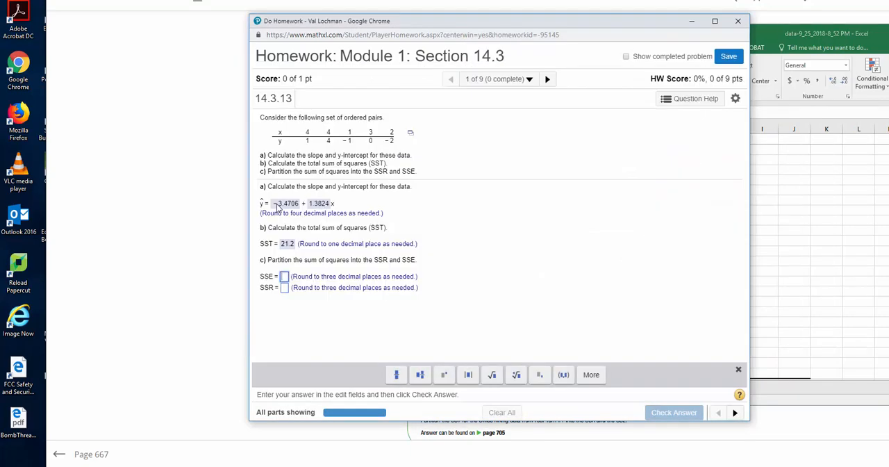
pyautogui.hotkey('alt', 'Tab')
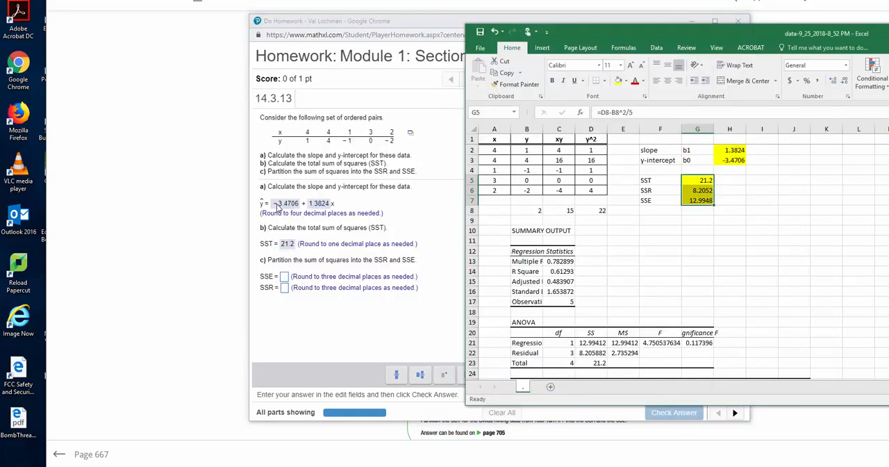
pyautogui.hotkey('alt', 'Tab')
pyautogui.write('8.205')
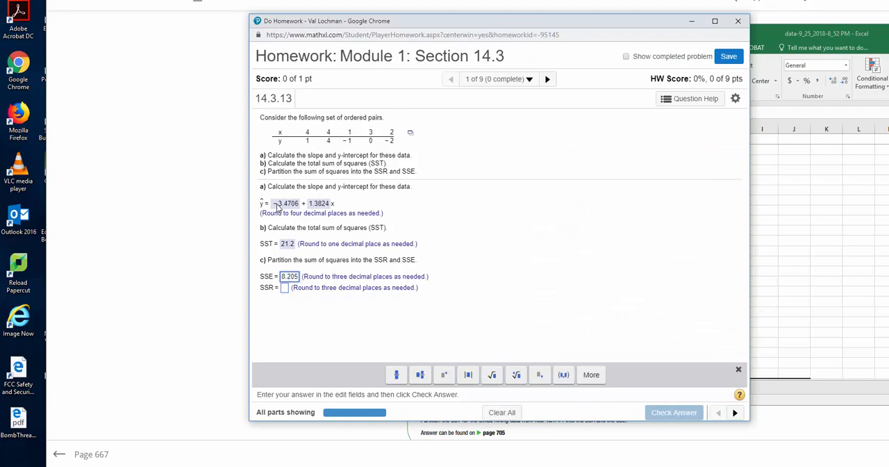
pyautogui.press('Tab')
# Look up the remaining sum of squares in the workbook, enter 12.995 as the SSR answer, and check part c.
pyautogui.hotkey('alt', 'Tab')
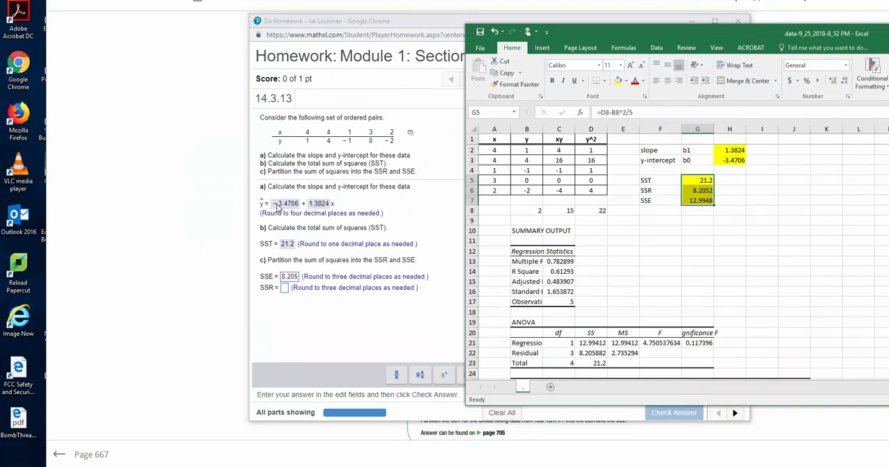
pyautogui.hotkey('alt', 'Tab')
pyautogui.write('12.99')
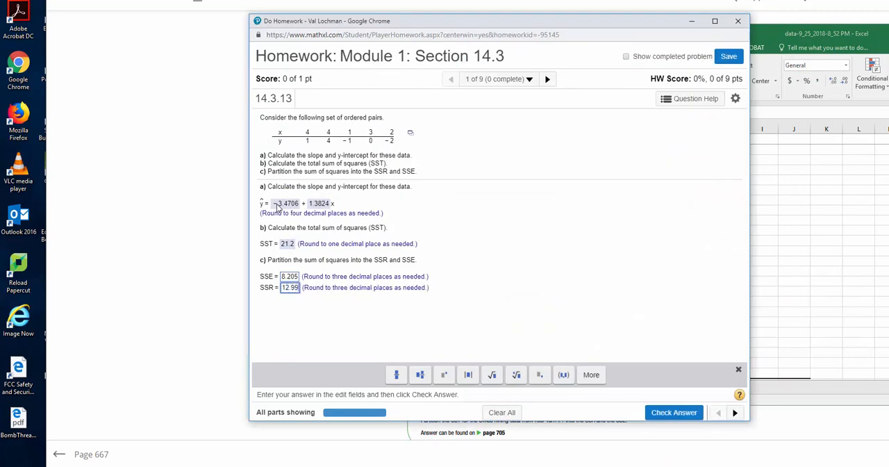
pyautogui.write('5')
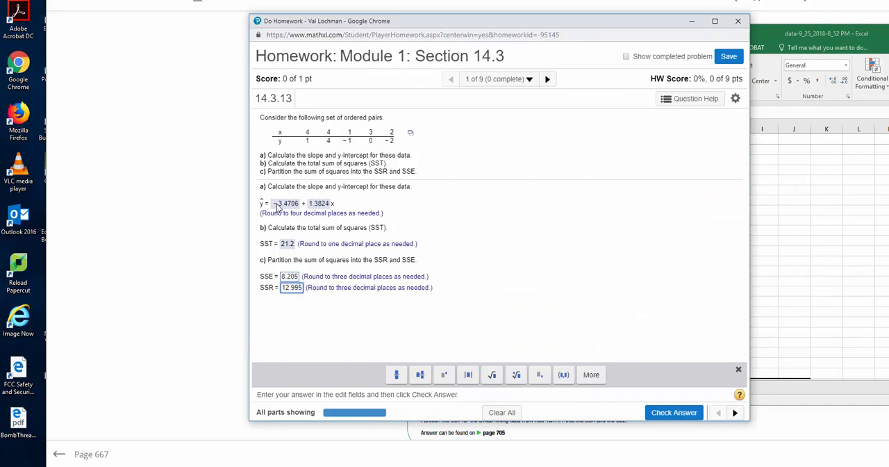
pyautogui.press('Return')
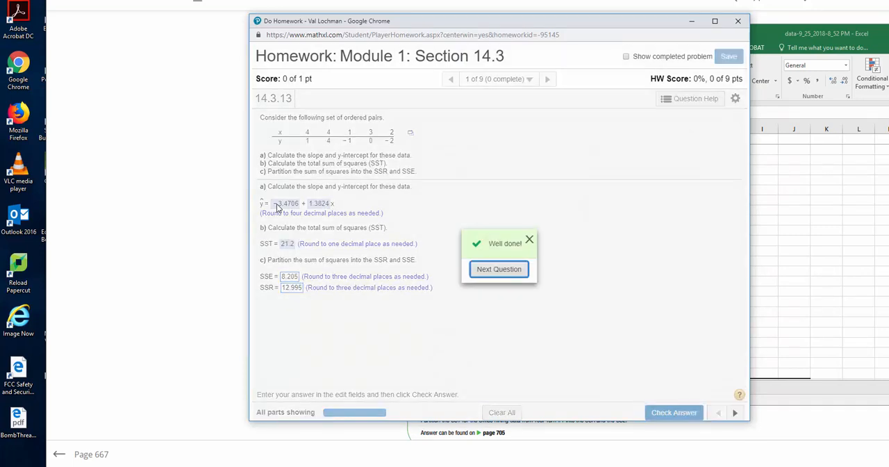
pyautogui.press('Return')
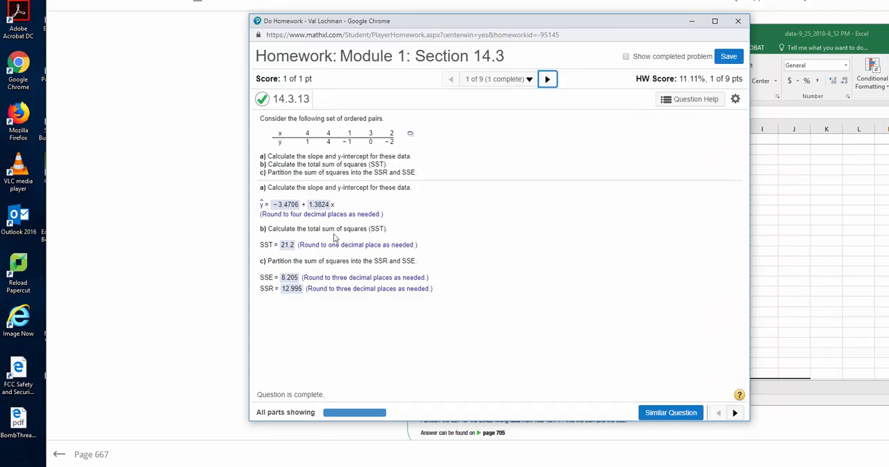
# Switch to the Excel workbook, move its window over the homework, and review the SST, SSR and SSE cells and the regression output's intercept and slope coefficients.
pyautogui.click(376, 466)
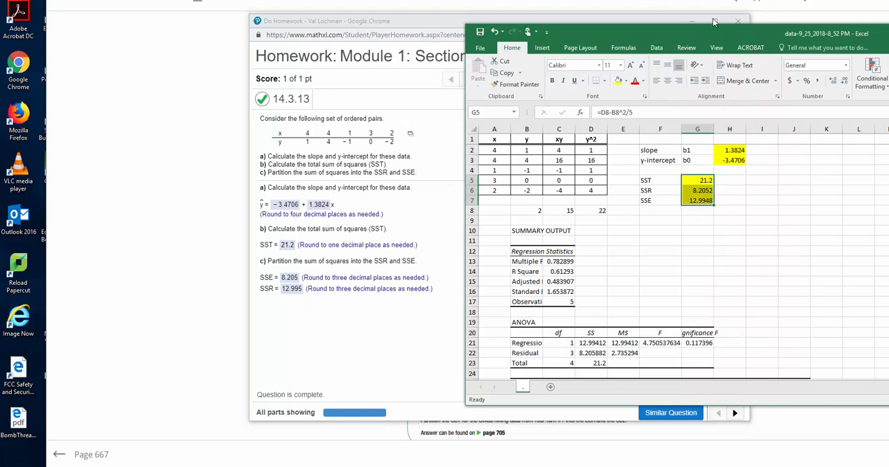
pyautogui.moveTo(692, 37); pyautogui.dragTo(464, 39)
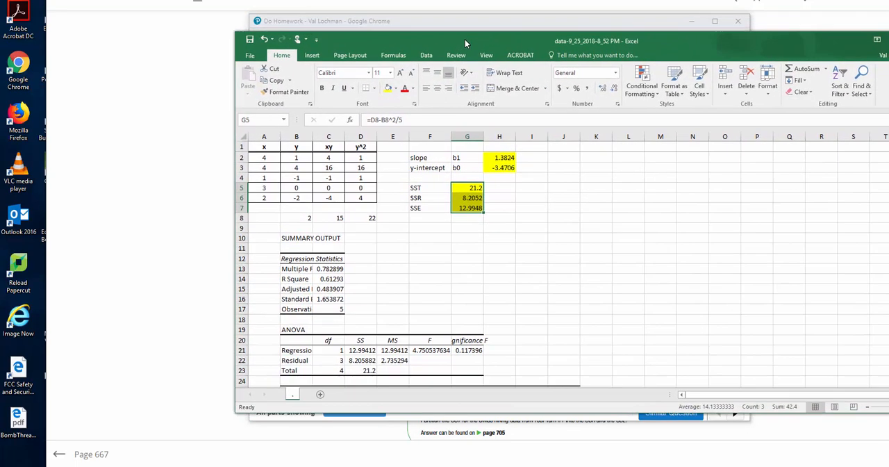
pyautogui.click(465, 191)
pyautogui.click(469, 198)
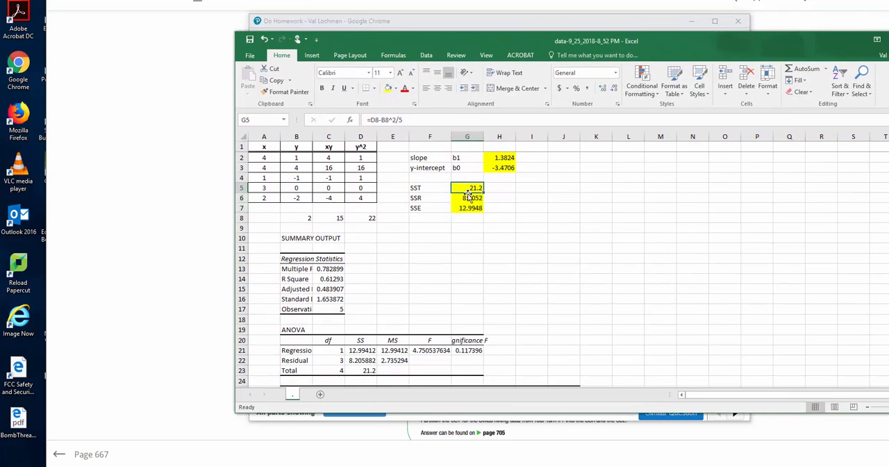
pyautogui.click(469, 208)
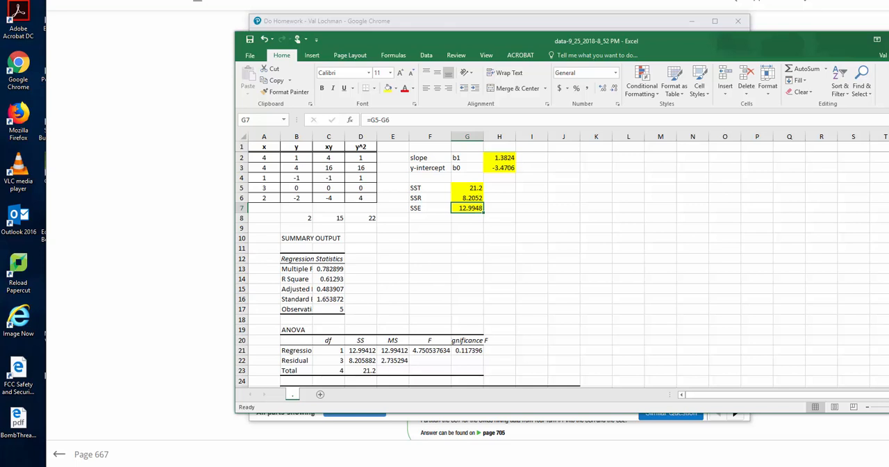
pyautogui.scroll(-1, 355, 343)
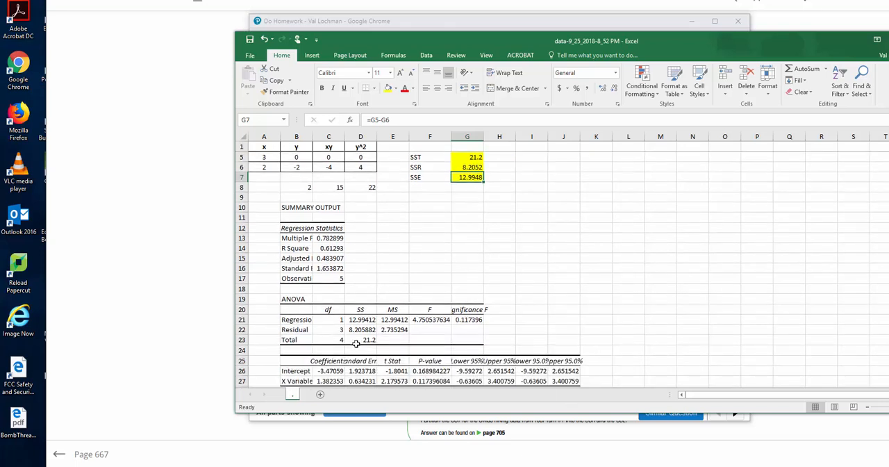
pyautogui.click(333, 371)
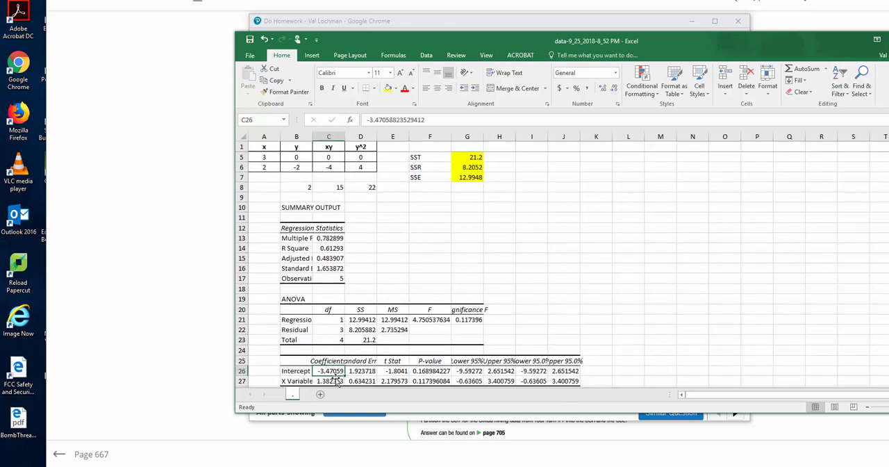
pyautogui.click(336, 380)
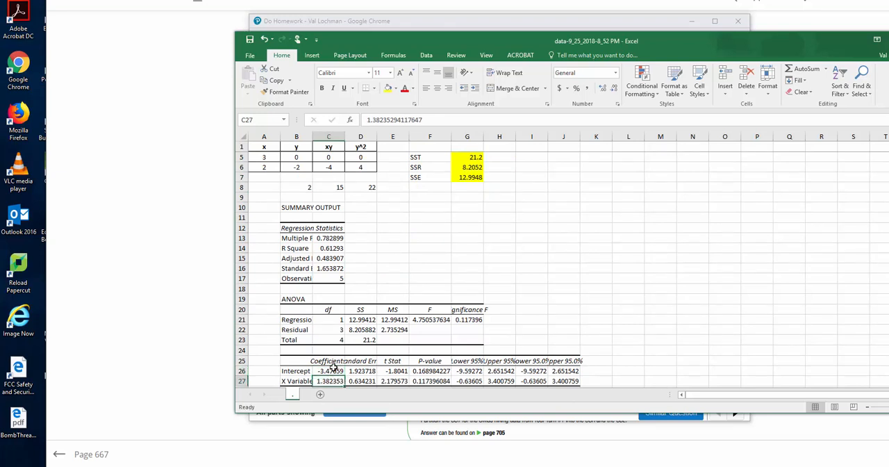
pyautogui.click(334, 370)
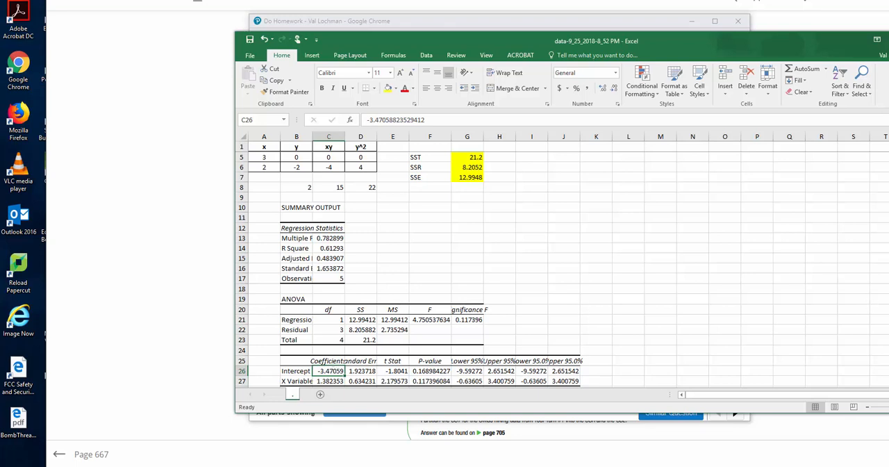
pyautogui.scroll(1, 444, 264)
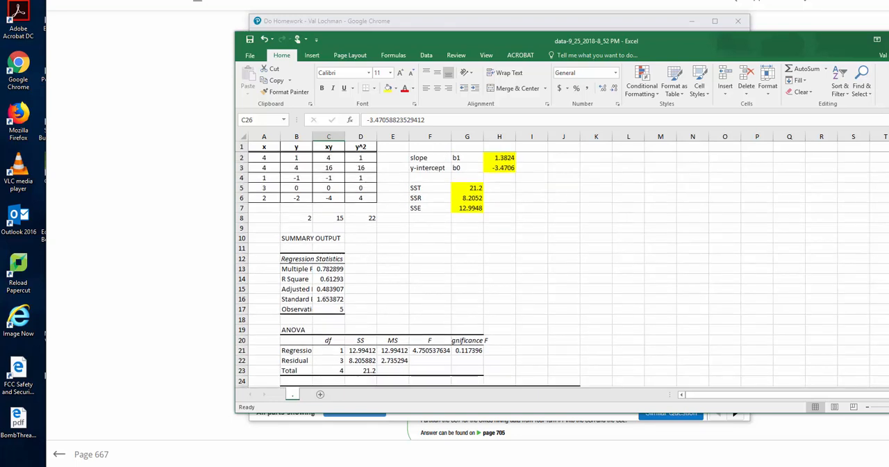